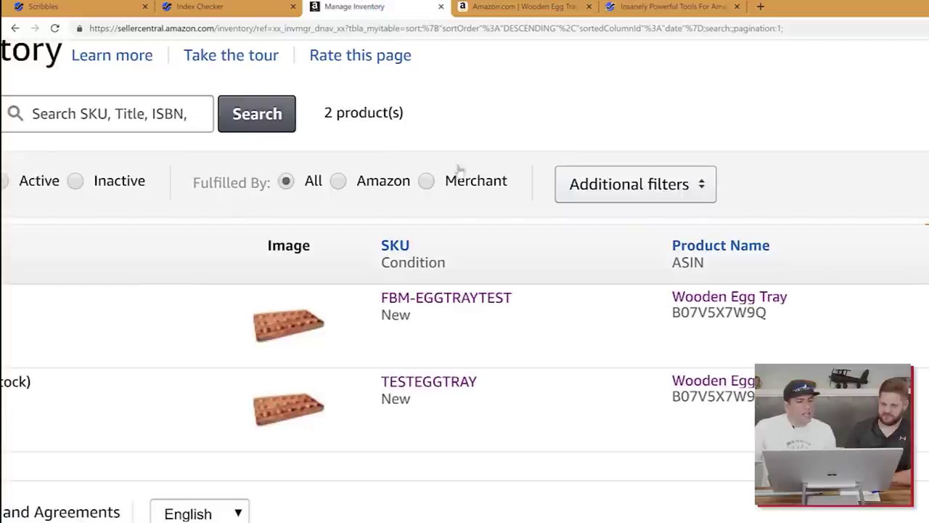
Step: Copy the ASIN B07V5X7W9Q from the FBM-EGGTRAYTEST listing and enter it as the ASIN in Helium 10's Index Checker
scroll(529, 295, up, 2)
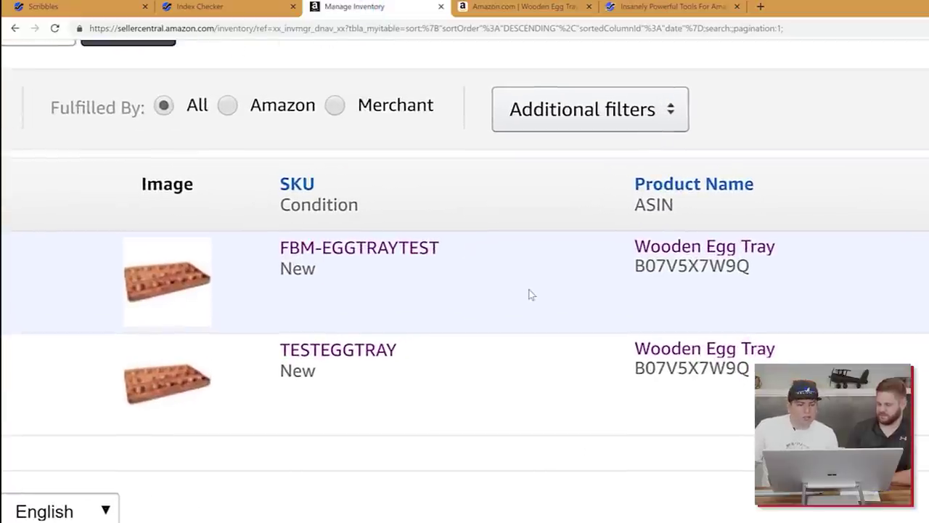
double_click(703, 268)
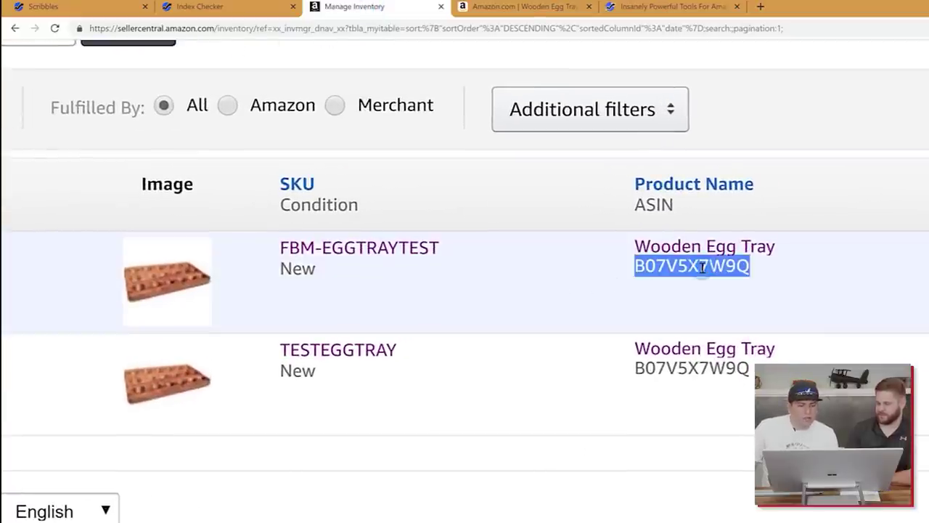
right_click(702, 268)
click(730, 278)
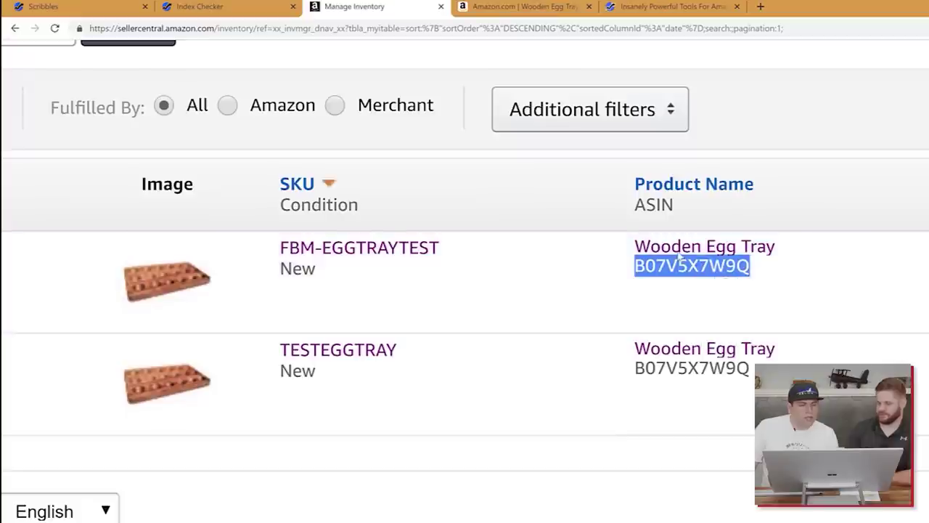
click(200, 7)
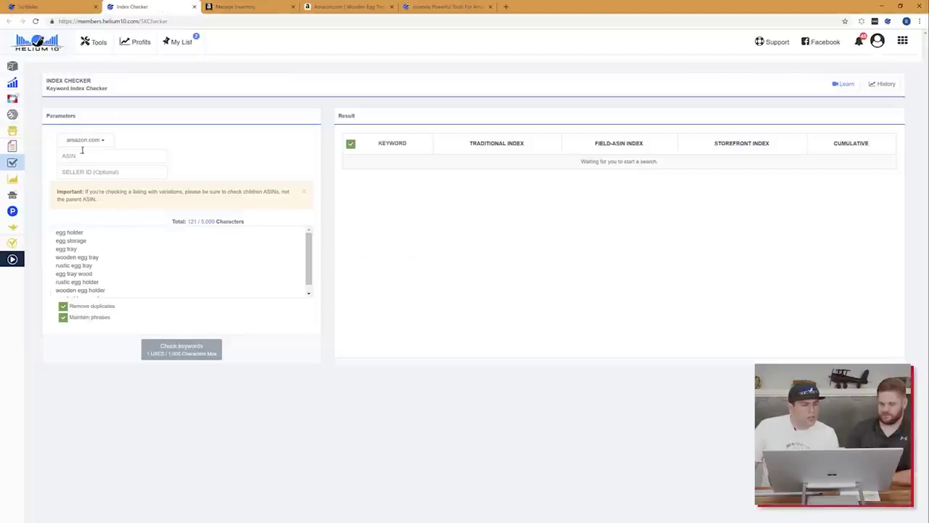
click(81, 154)
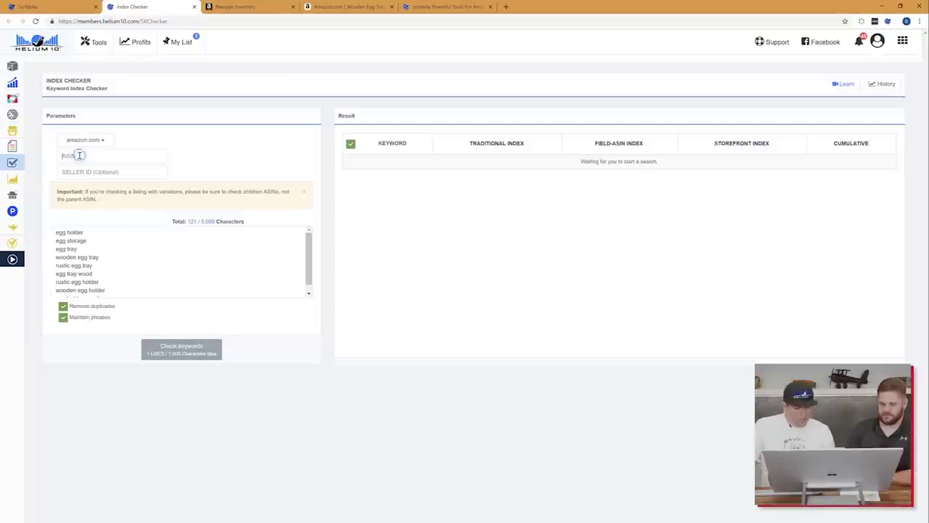
key(ctrl+v)
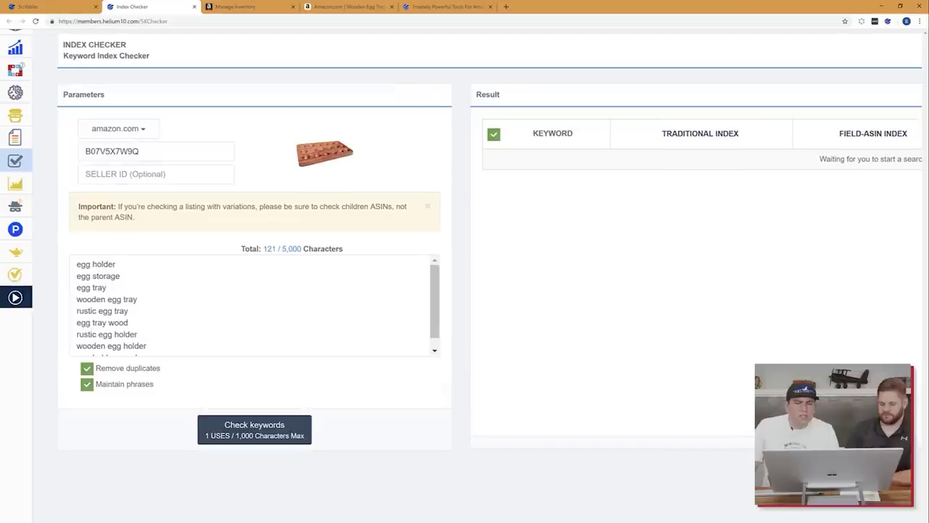
Step: Run the keyword index check for the egg tray listing, dismiss the completion notice and enlarge the results table
key(ctrl+minus)
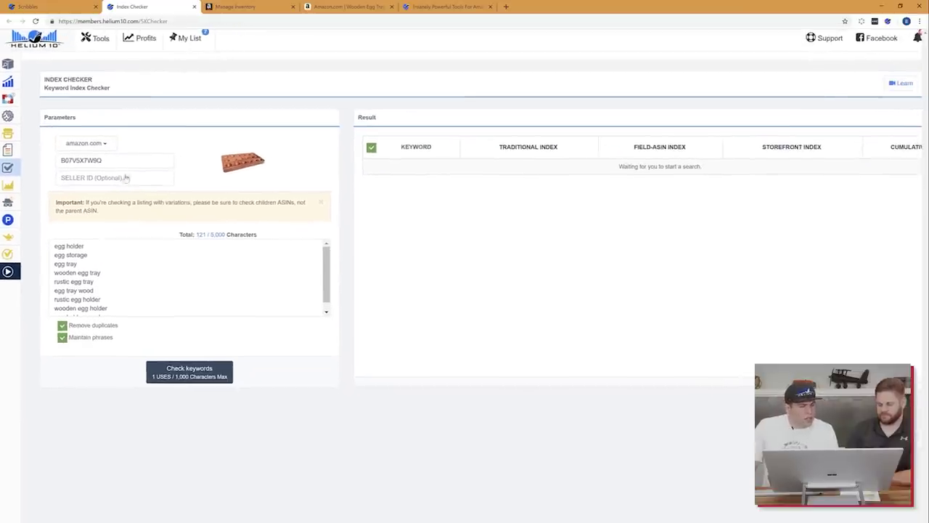
click(182, 372)
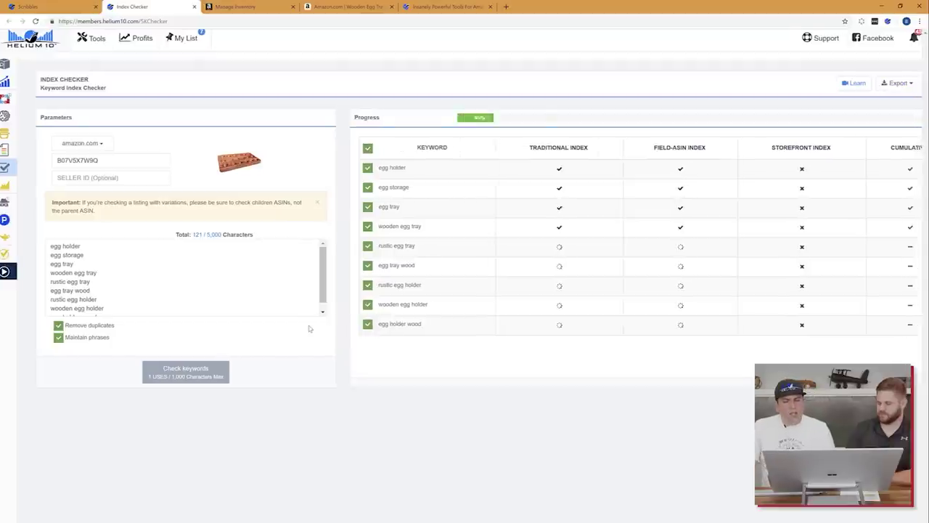
key(ctrl+plus)
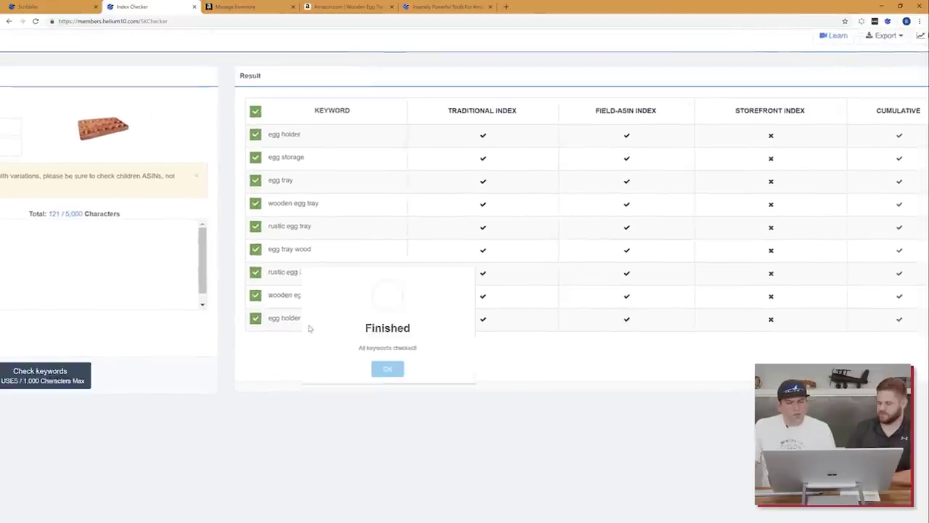
key(Return)
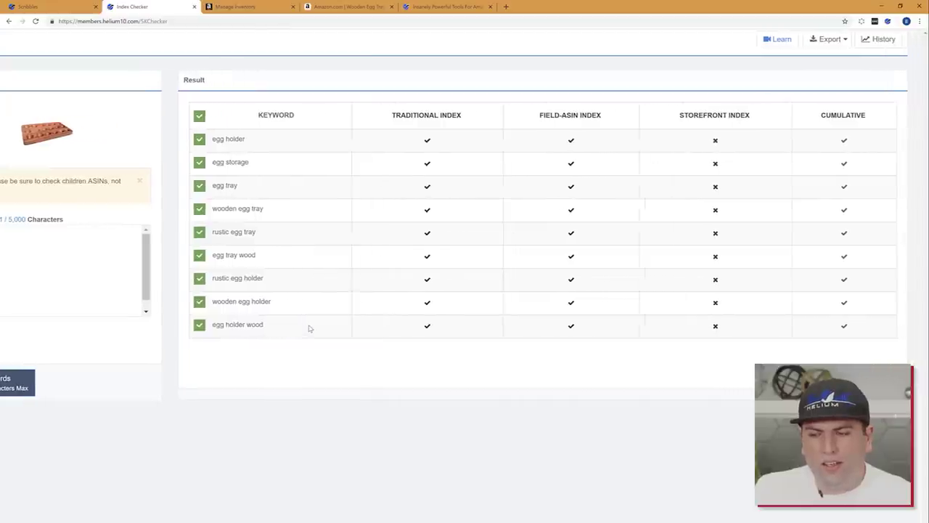
key(ctrl+plus)
key(ctrl+plus)
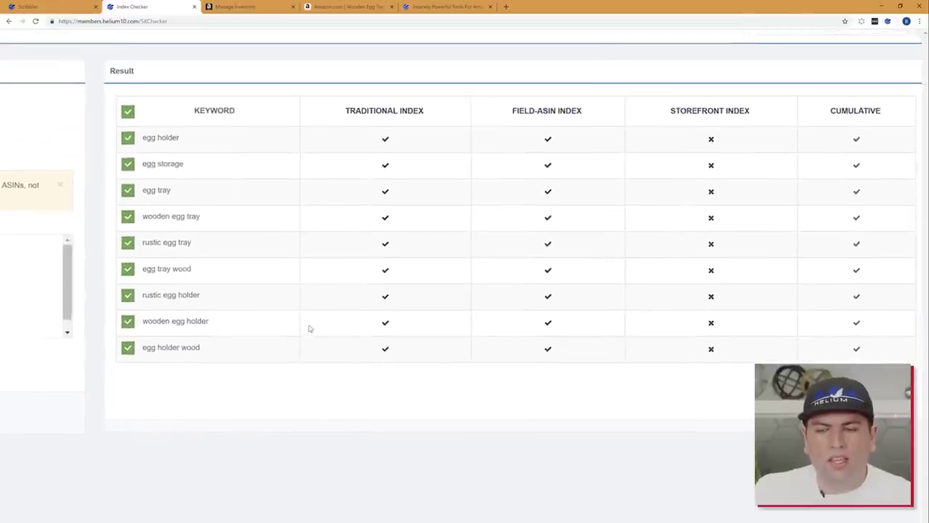
Step: Annotate a screen capture of the results in red, circling the Cumulative heading and Storefront Index column and marking the upper Cumulative entries
key(ctrl+shift+a)
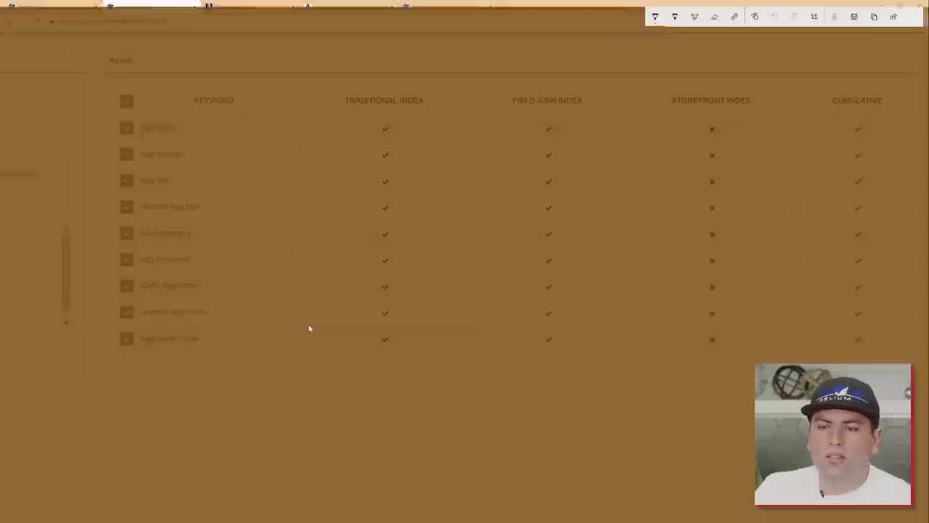
mouse_move(818, 100)
mouse_down()
mouse_move(802, 98)
mouse_move(835, 101)
mouse_up()
mouse_move(678, 93)
mouse_down()
mouse_move(656, 101)
mouse_move(679, 361)
mouse_move(697, 93)
mouse_move(651, 104)
mouse_up()
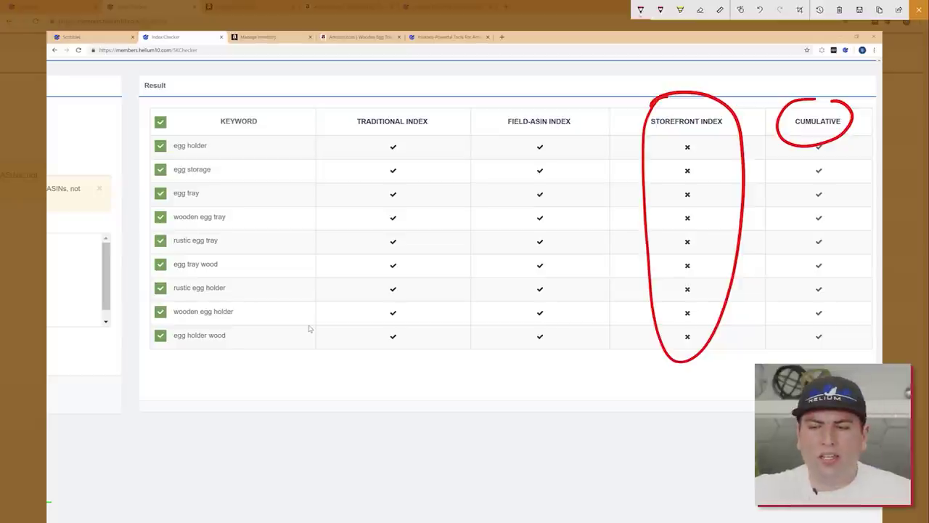
mouse_move(813, 146)
mouse_down()
mouse_move(830, 141)
mouse_move(835, 161)
mouse_up()
drag(813, 193, 832, 184)
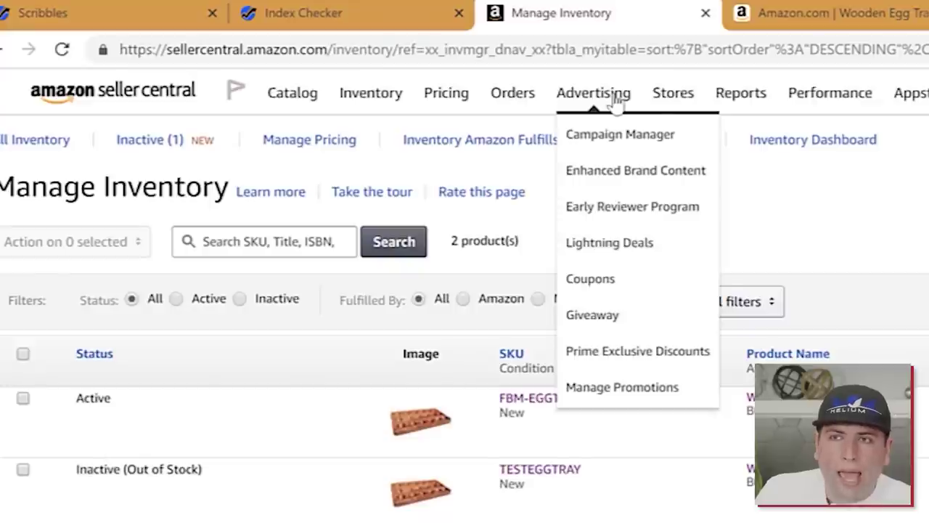
Step: Open Campaign Manager in Seller Central and start creating a Sponsored Products campaign
mouse_move(618, 103)
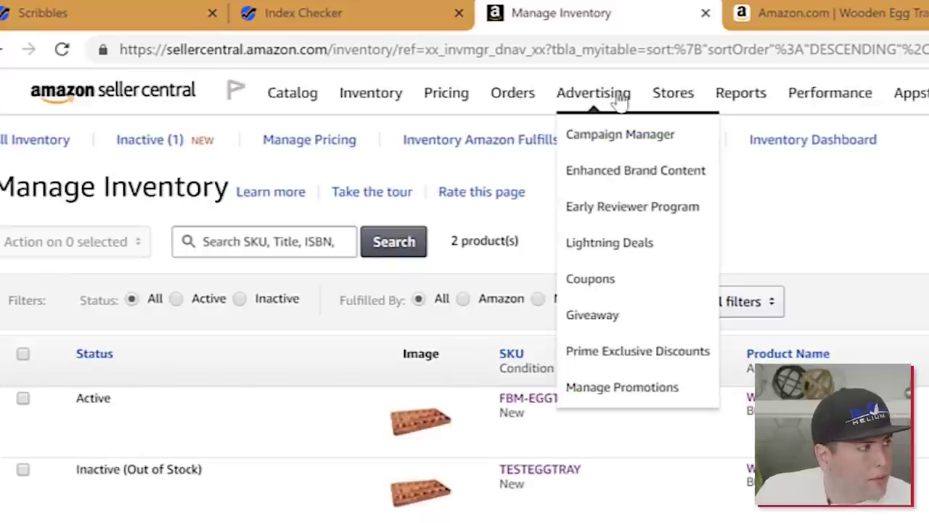
click(617, 135)
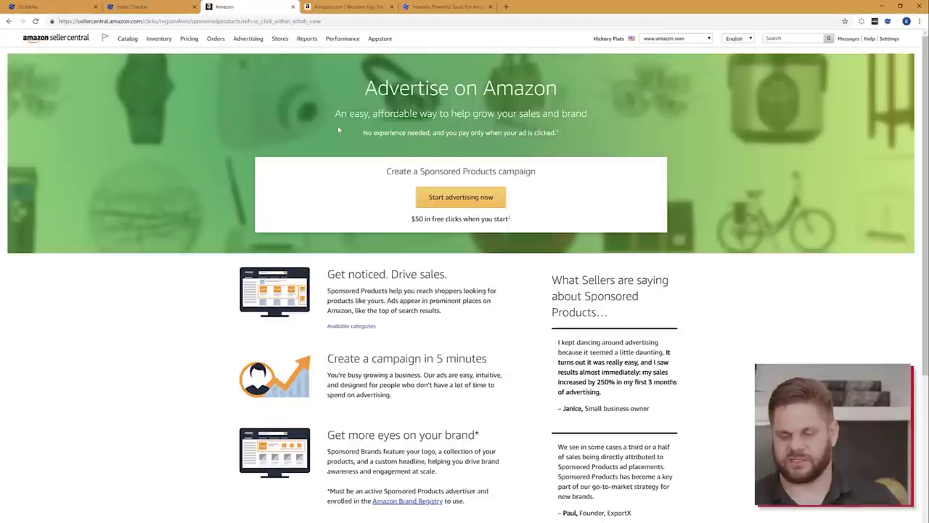
click(477, 207)
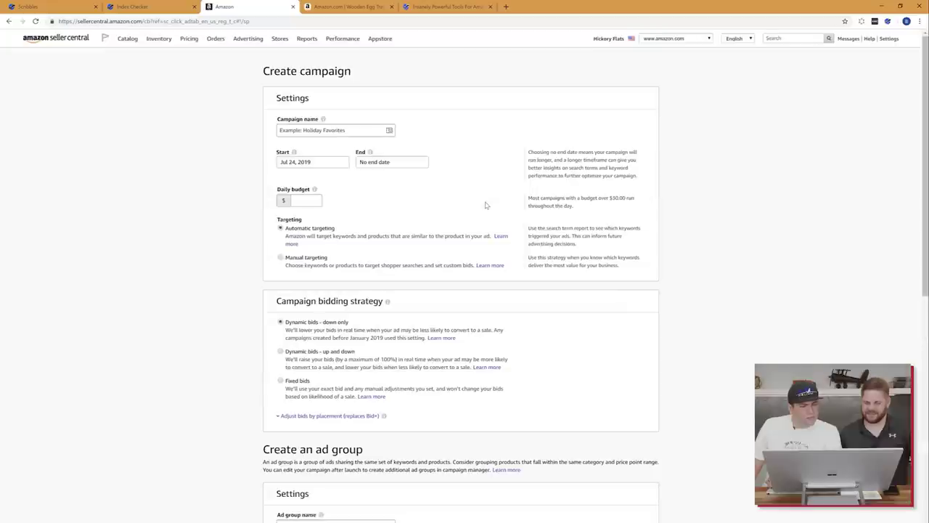
Step: Name the campaign "Egg Tray Test"
key(ctrl+plus)
key(ctrl+plus)
key(ctrl+plus)
key(ctrl+plus)
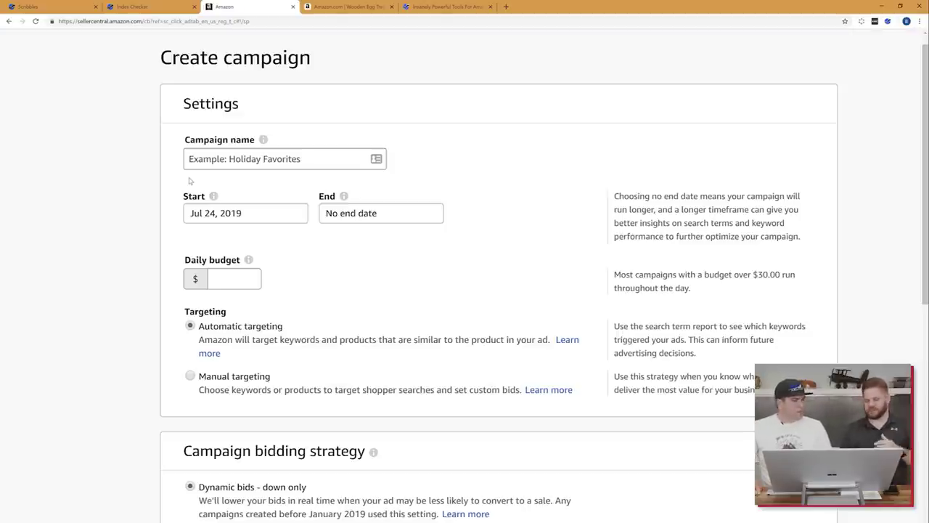
click(291, 159)
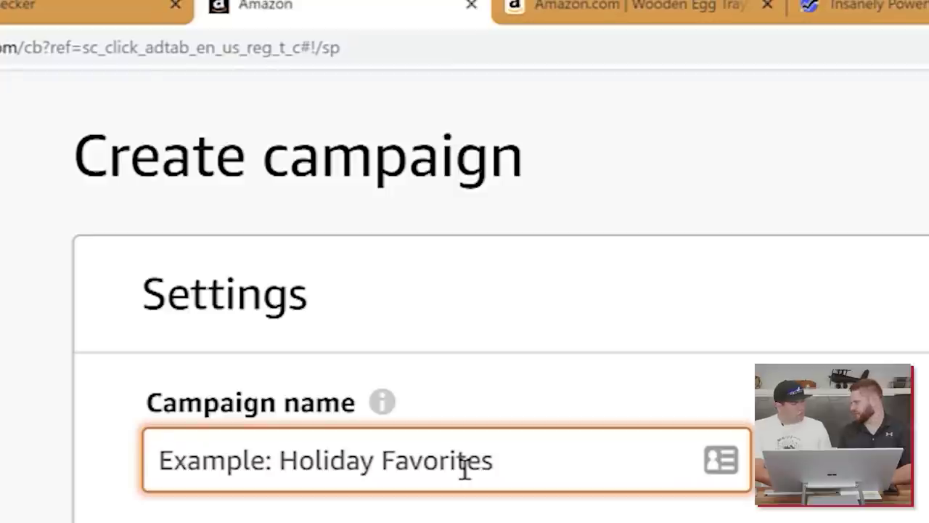
text(Egg T)
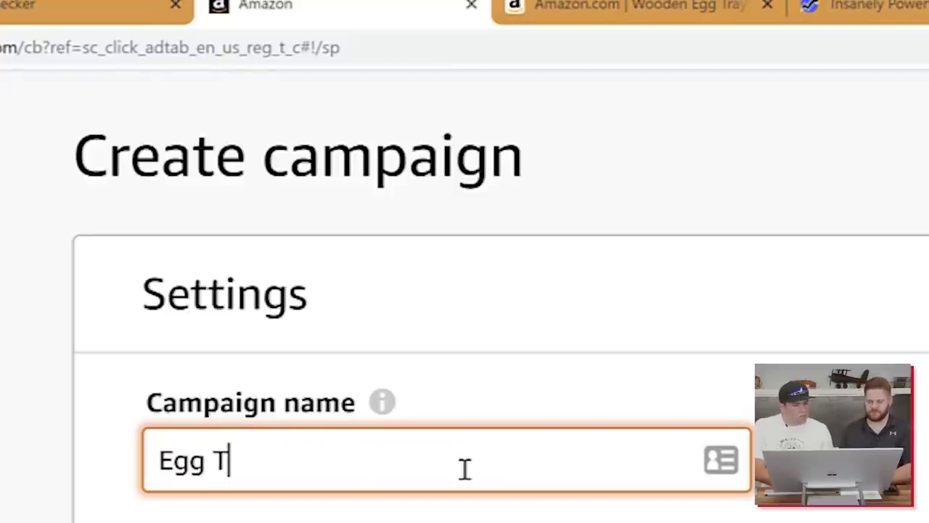
text(ray Test)
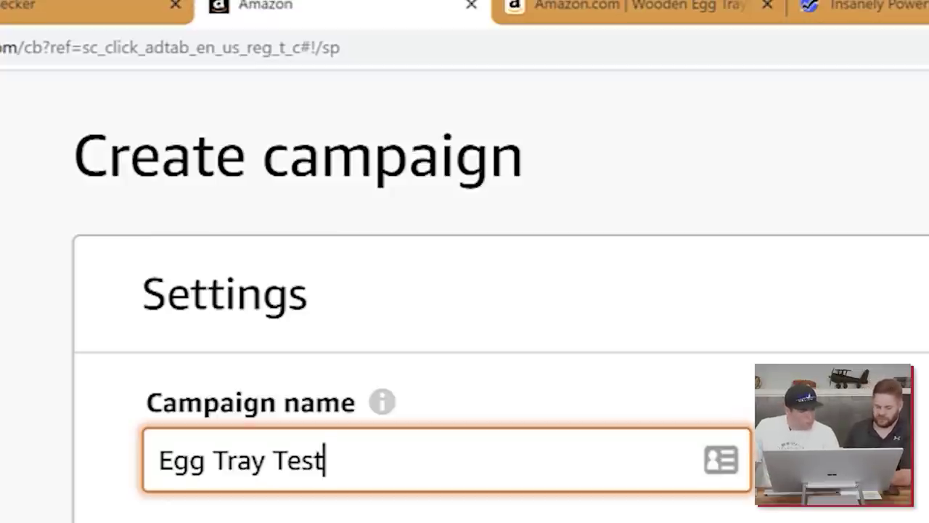
Step: Set the campaign's daily budget to $50.00 and choose manual targeting
mouse_move(211, 45)
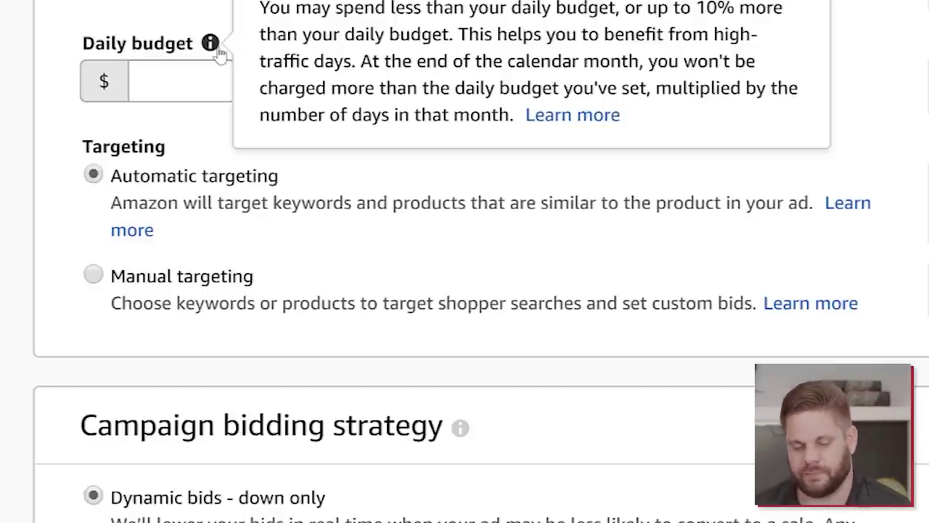
click(170, 80)
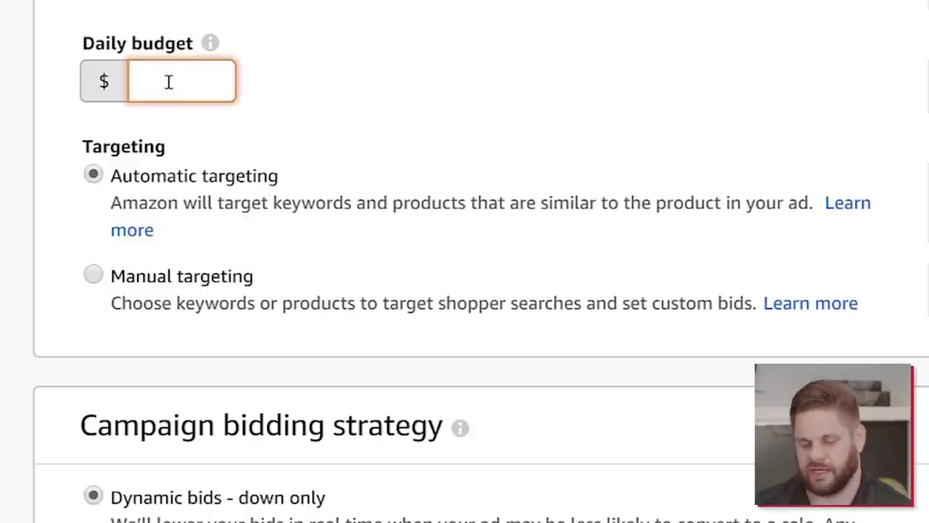
text(50)
click(431, 125)
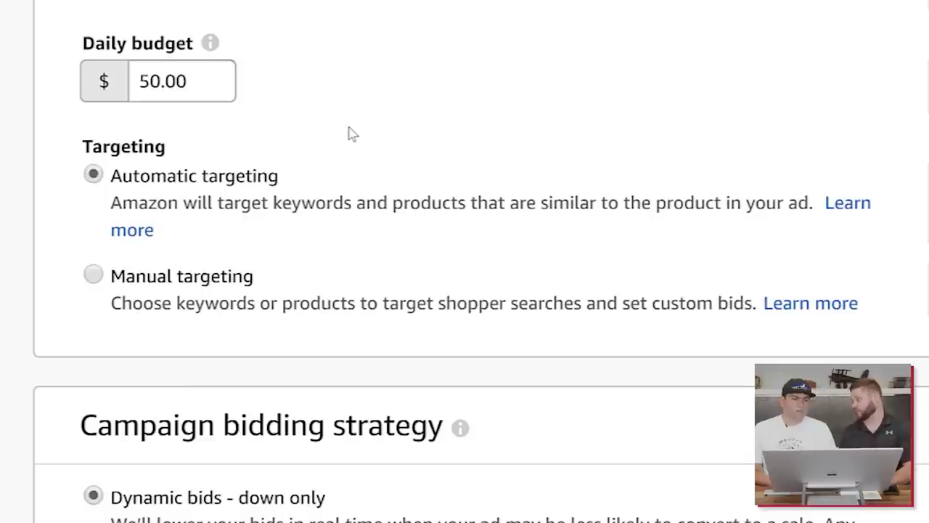
click(93, 282)
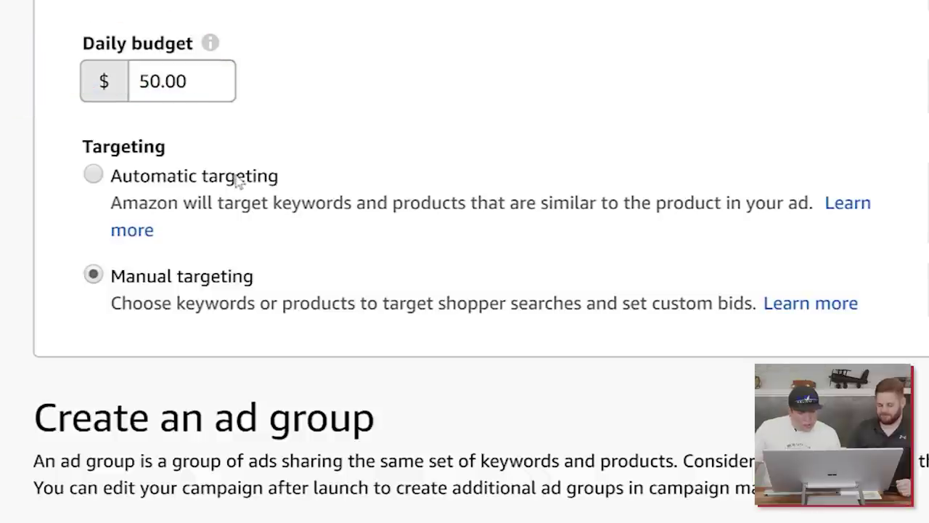
Step: Name the ad group "test campaigns"
scroll(239, 182, down, 5)
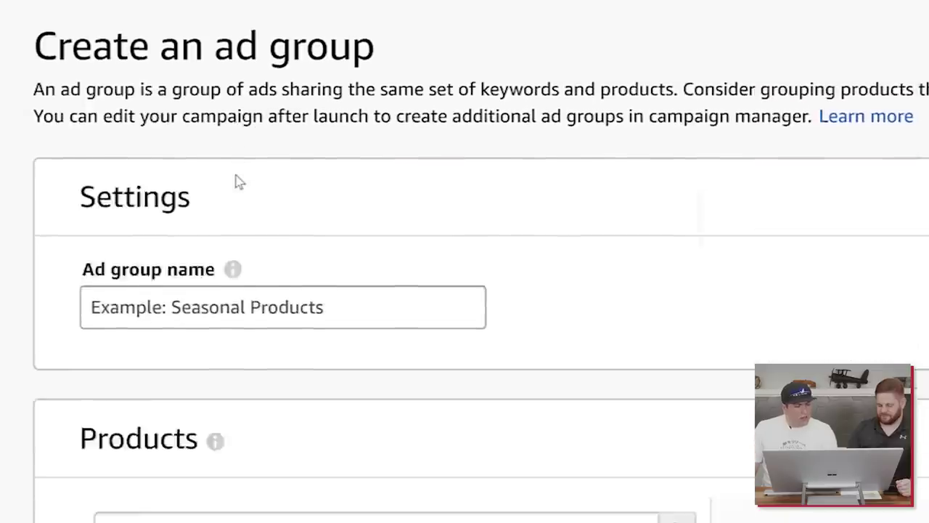
scroll(239, 381, down, 1)
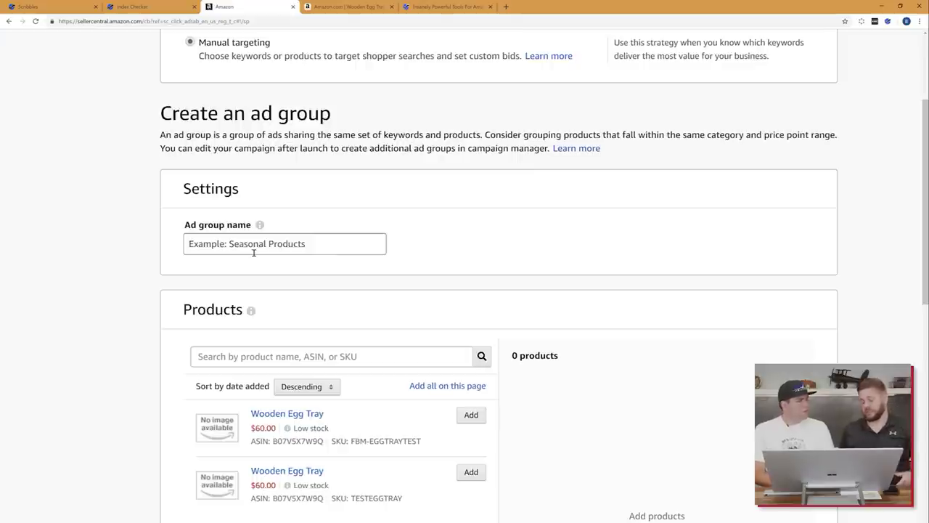
click(276, 245)
text(test campaigns)
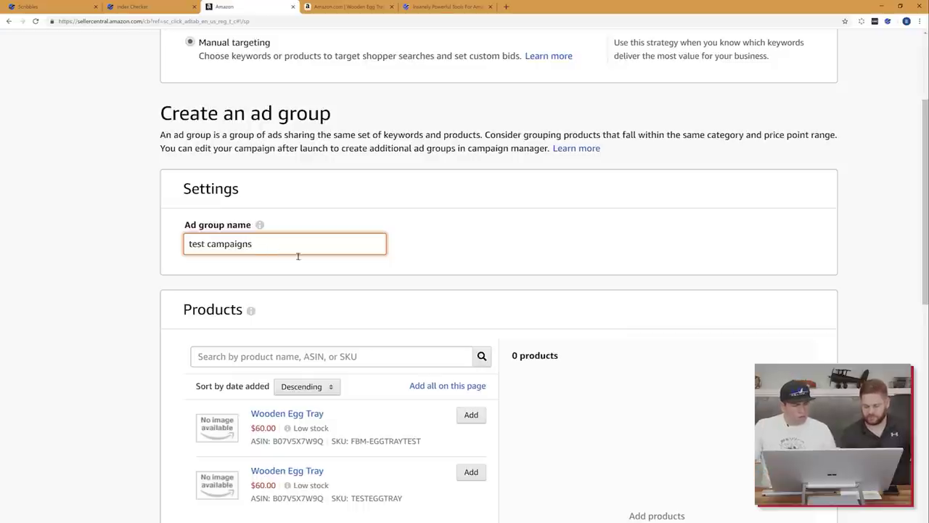
Step: Add the Wooden Egg Tray with SKU TESTEGGTRAY to the ad group's advertised products
scroll(327, 271, down, 1)
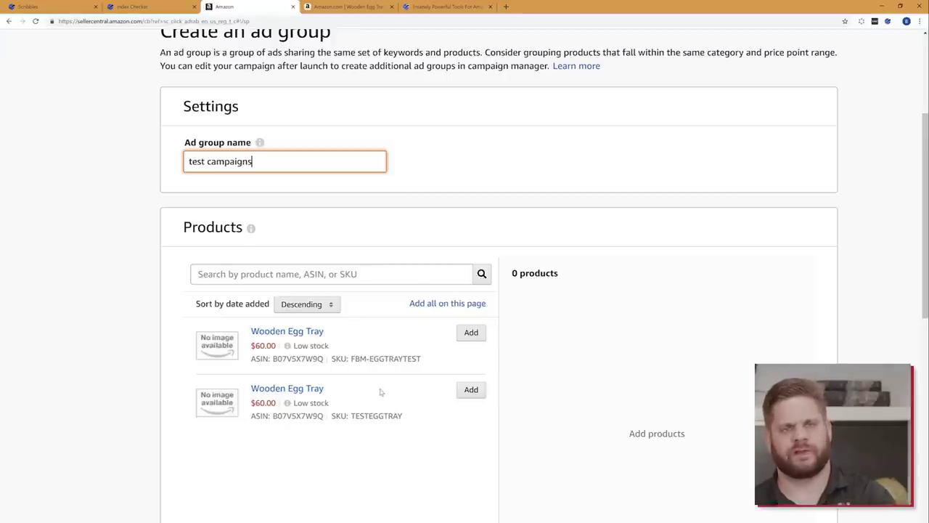
scroll(380, 392, up, 3)
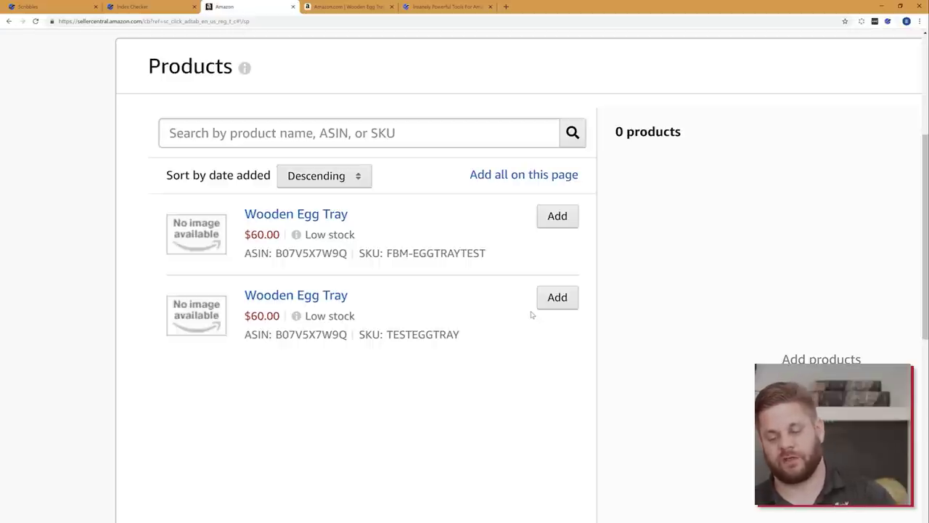
click(557, 298)
Step: Examine the ad group's bidding section, including the campaign bidding strategies, default bid and suggested bid range
key(ctrl+minus)
key(ctrl+minus)
key(ctrl+minus)
key(ctrl+minus)
key(ctrl+minus)
key(ctrl+plus)
key(ctrl+plus)
key(ctrl+plus)
key(ctrl+minus)
scroll(554, 304, down, 1)
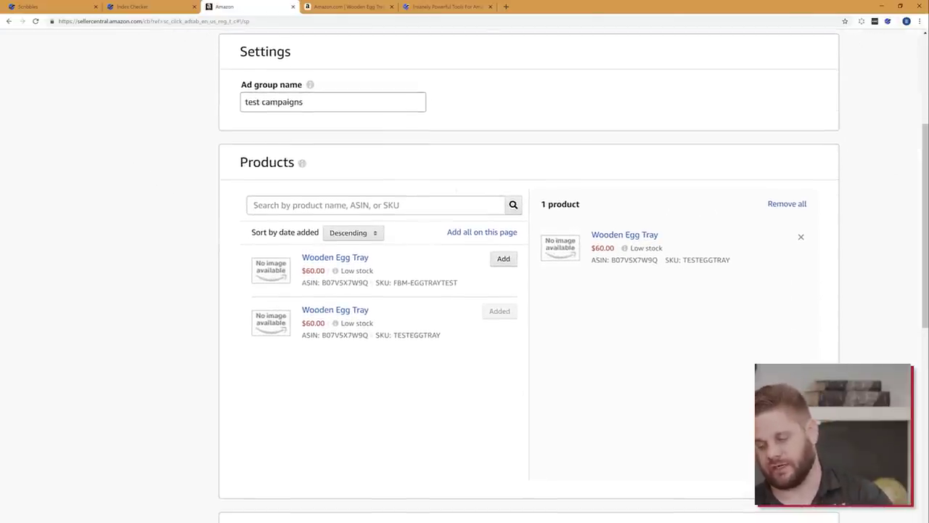
scroll(529, 276, down, 3)
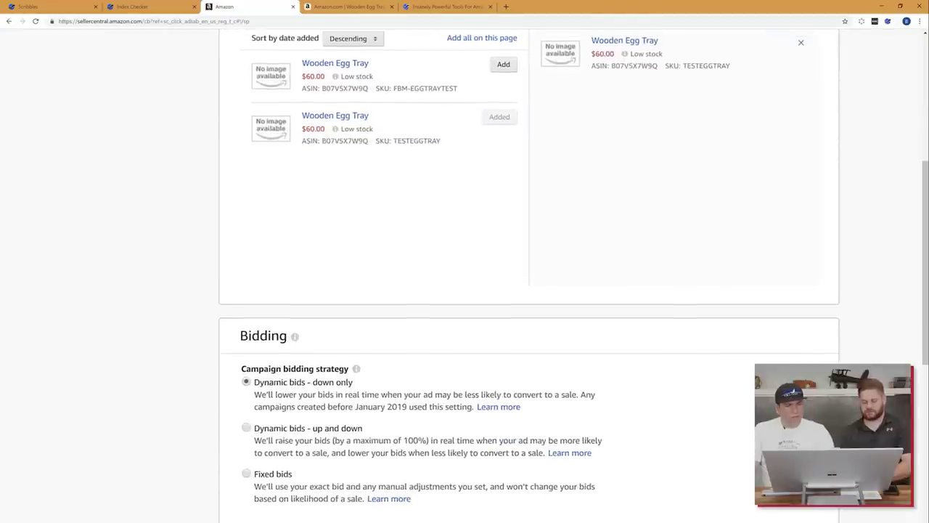
scroll(528, 276, down, 3)
key(ctrl+plus)
key(ctrl+plus)
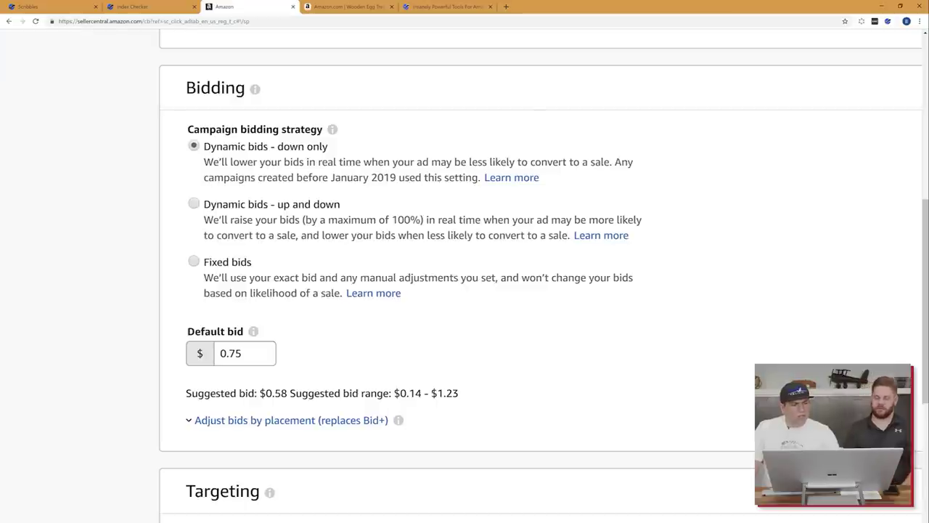
key(ctrl+minus)
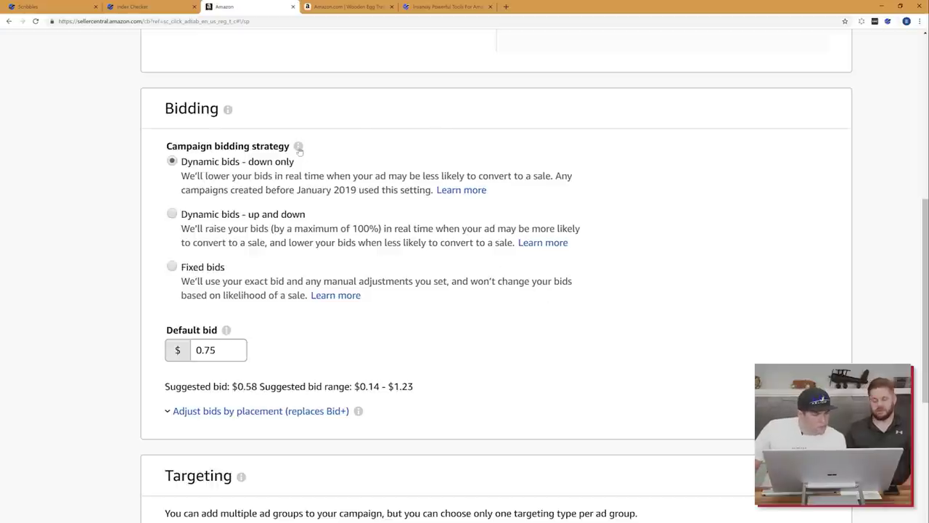
mouse_move(299, 147)
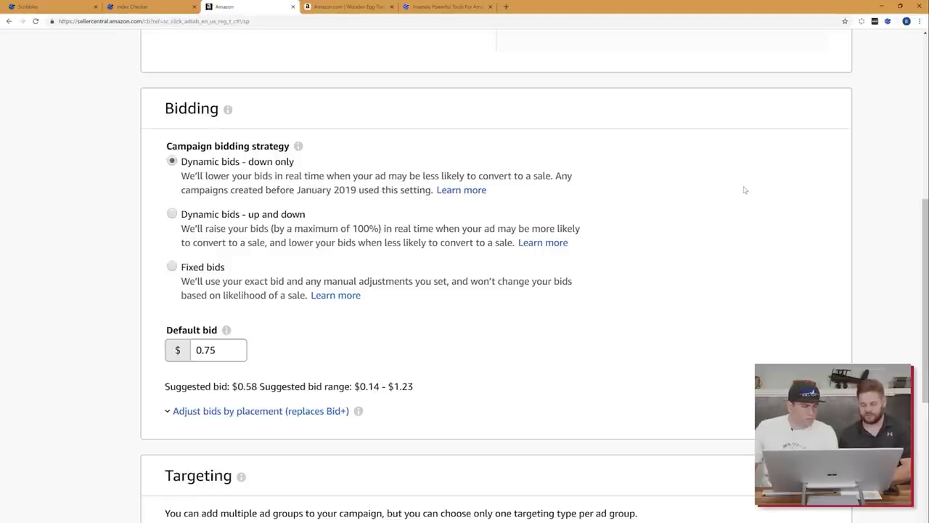
Step: Set the campaign bidding strategy to fixed bids
click(172, 266)
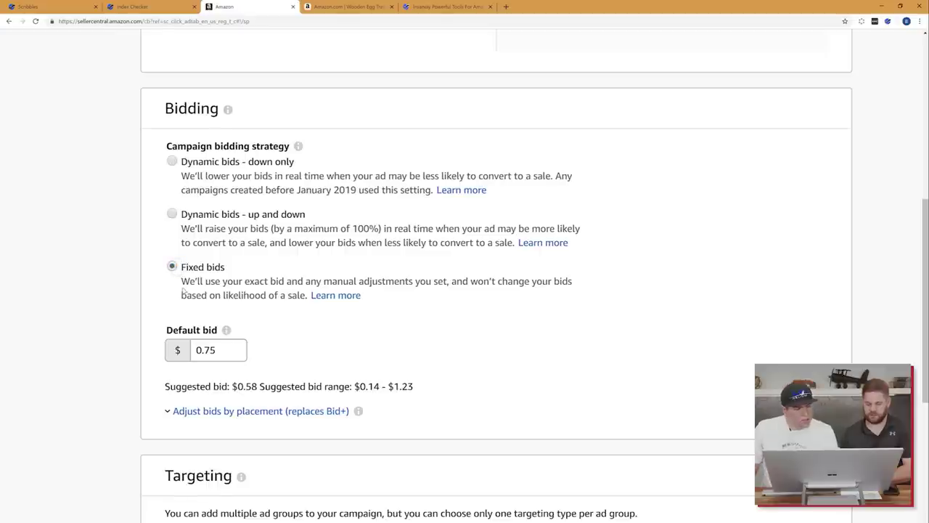
scroll(183, 291, down, 2)
key(ctrl+plus)
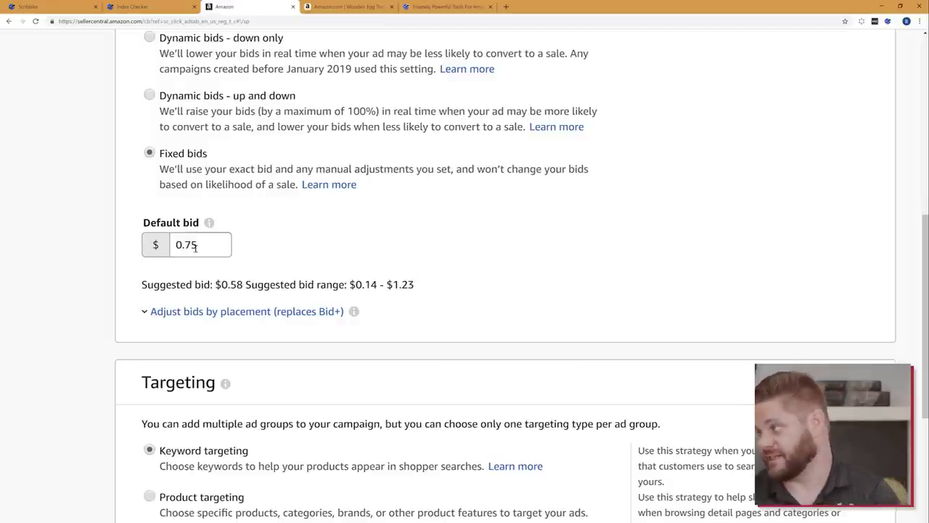
Step: Circle the suggested bid range and the default bid on a screen snapshot, and close the markup
scroll(195, 247, up, 5)
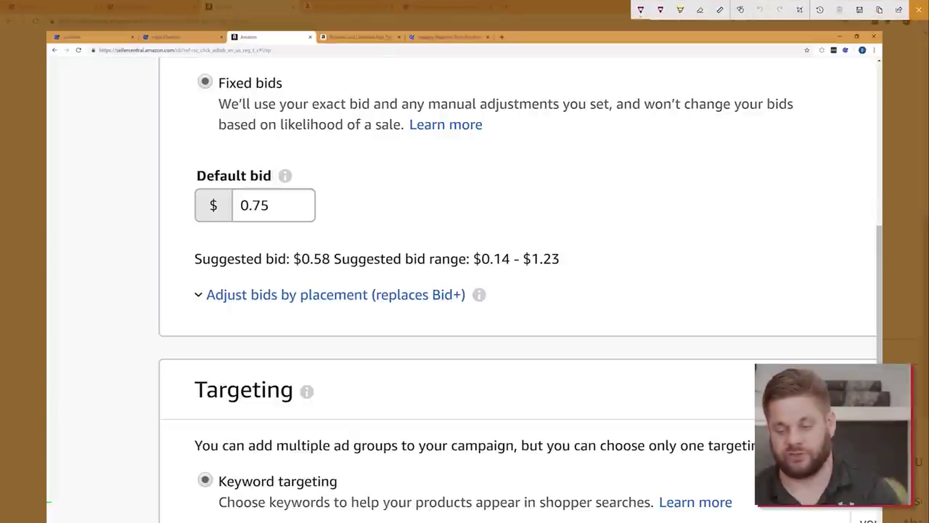
mouse_move(494, 219)
mouse_down()
mouse_move(473, 260)
mouse_move(569, 218)
mouse_move(490, 228)
mouse_up()
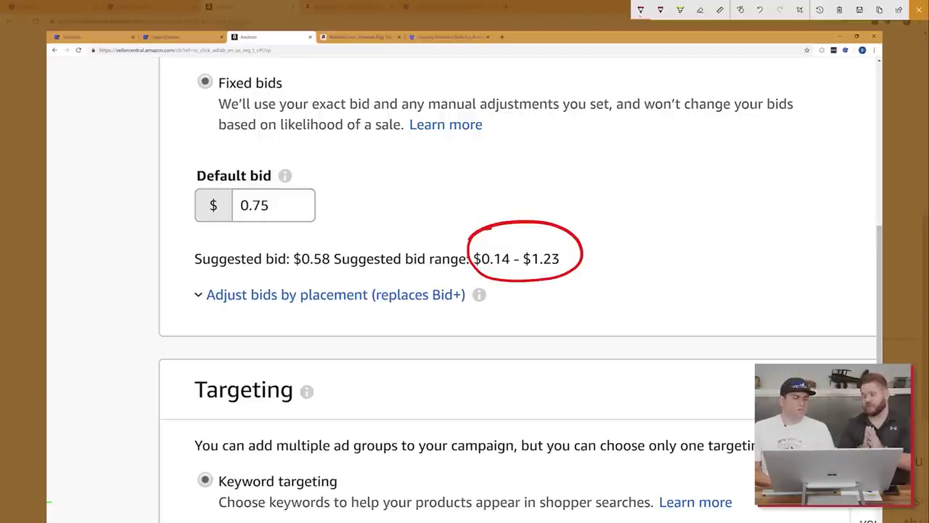
mouse_move(260, 142)
mouse_down()
mouse_move(214, 146)
mouse_move(324, 227)
mouse_move(234, 149)
mouse_up()
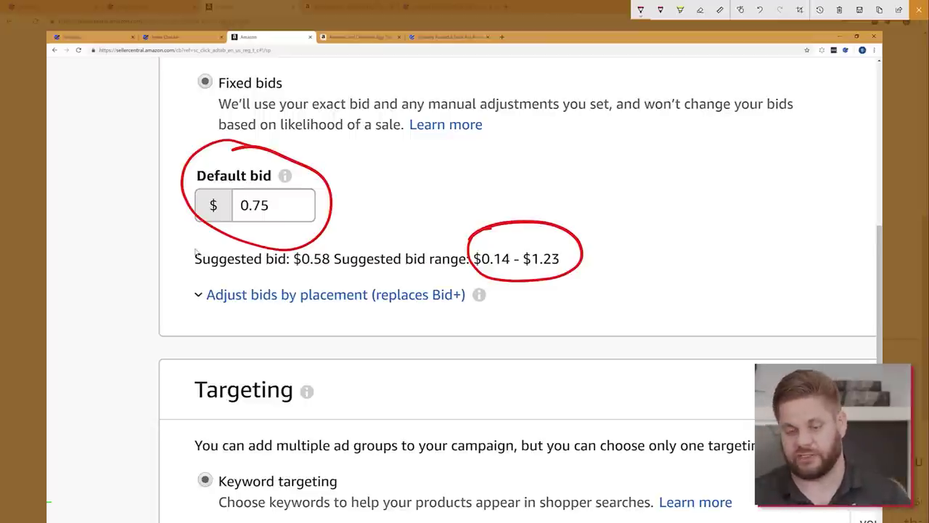
click(920, 9)
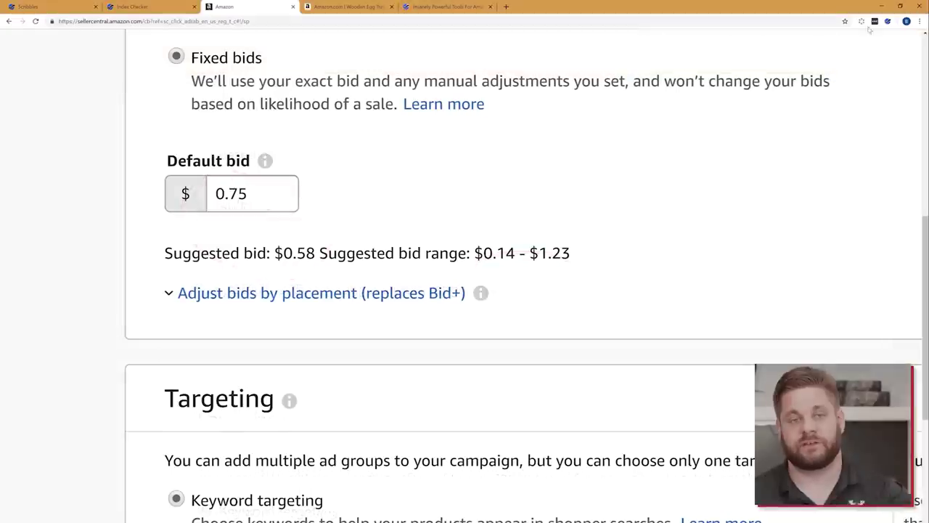
Step: Set the ad group's default bid to $3.00
double_click(282, 200)
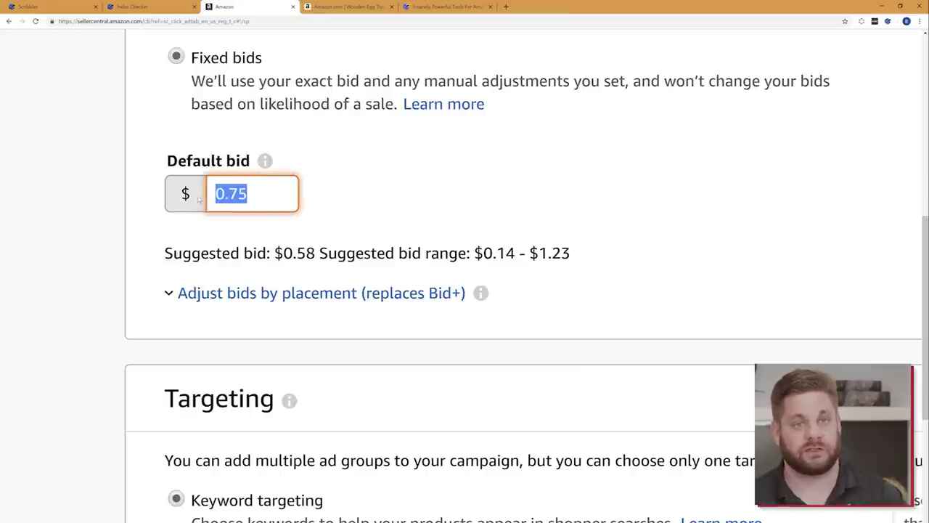
text(3)
click(367, 205)
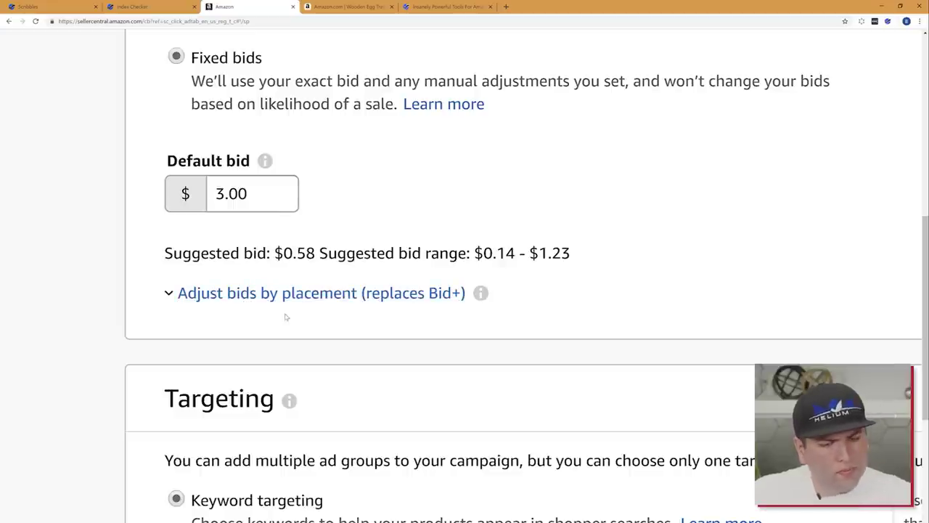
Step: Review the suggested broad-match keywords, circling "chicken coop chicken", "no chicken" and "egg not" on a screen snapshot
scroll(255, 306, down, 3)
scroll(255, 306, up, 1)
key(ctrl+minus)
key(ctrl+minus)
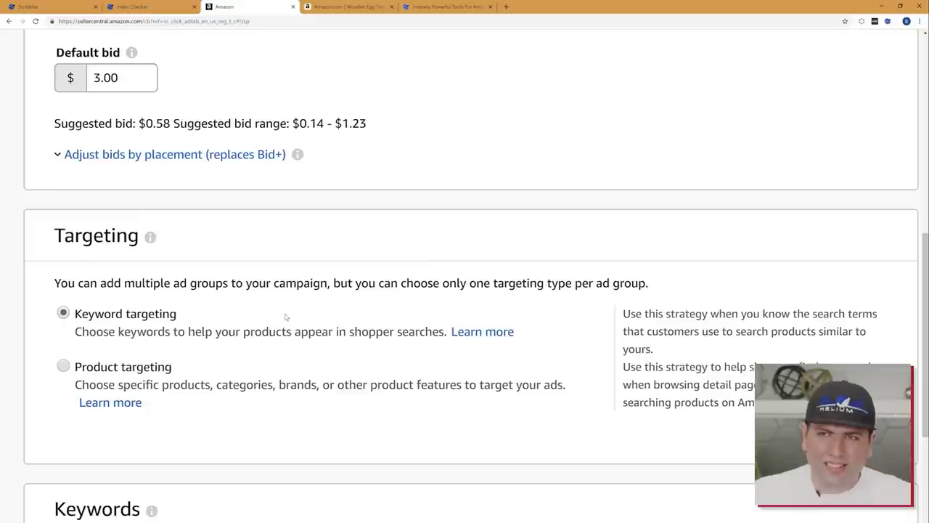
scroll(286, 317, down, 7)
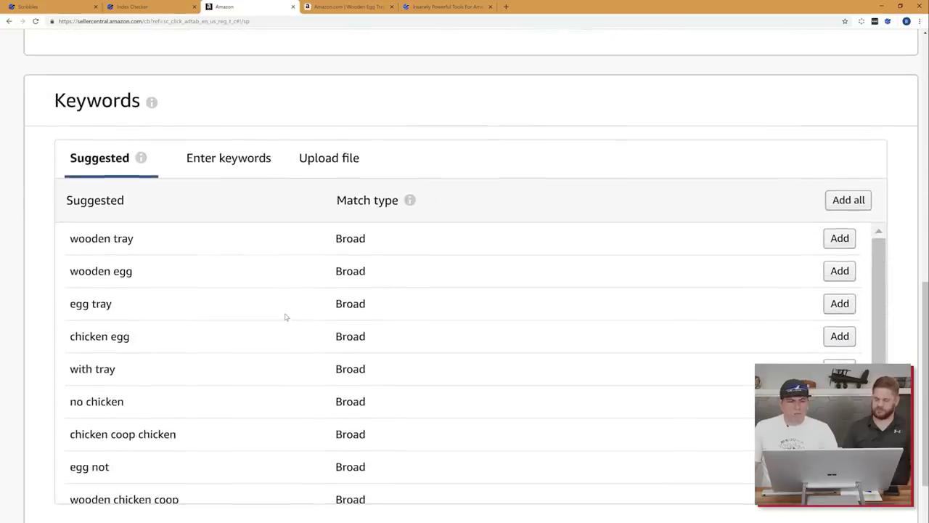
scroll(285, 317, up, 1)
scroll(286, 317, down, 1)
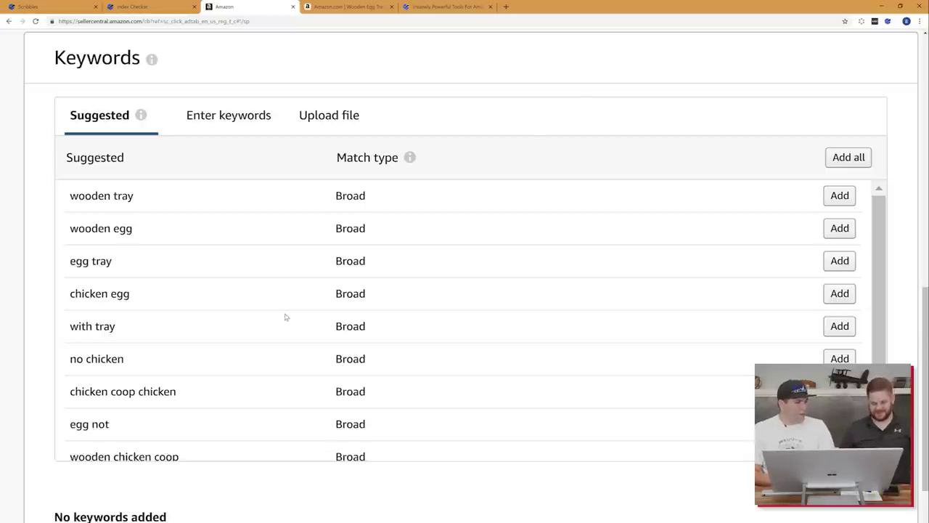
key(super+shift+s)
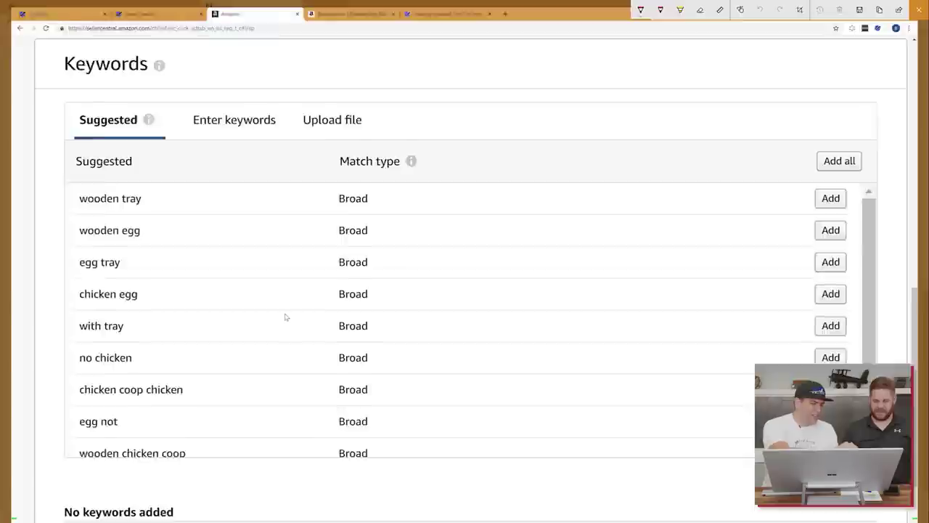
mouse_move(114, 374)
mouse_down()
mouse_move(129, 399)
mouse_move(219, 376)
mouse_move(103, 374)
mouse_up()
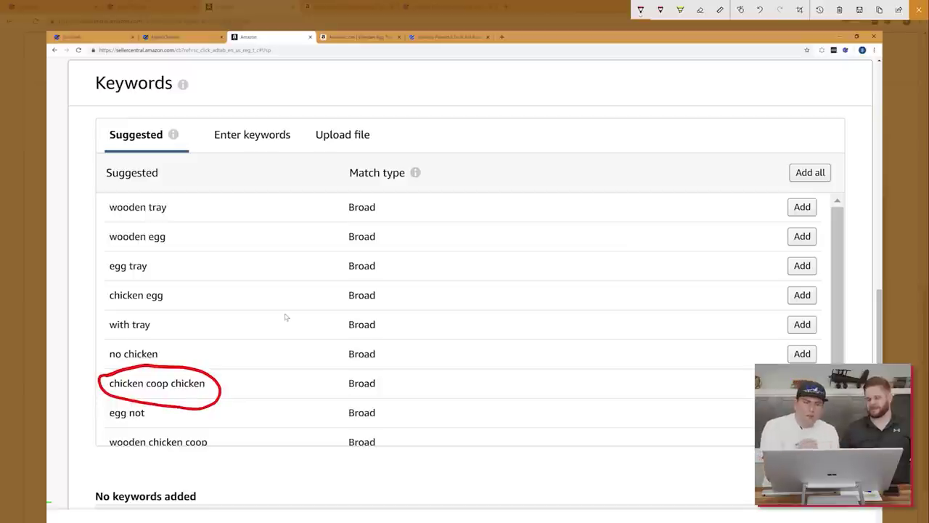
mouse_move(101, 340)
mouse_down()
mouse_move(109, 365)
mouse_move(113, 334)
mouse_move(101, 338)
mouse_up()
mouse_move(106, 398)
mouse_down()
mouse_move(92, 408)
mouse_move(145, 397)
mouse_up()
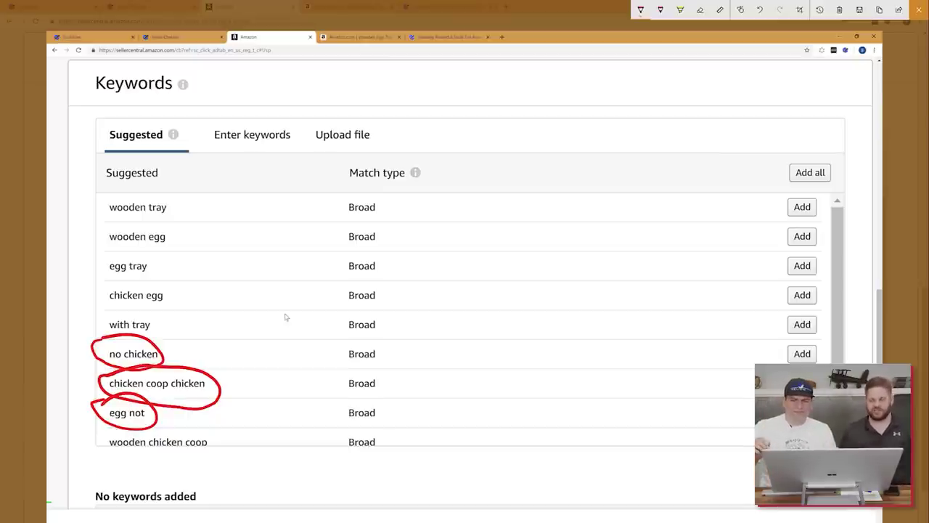
key(Escape)
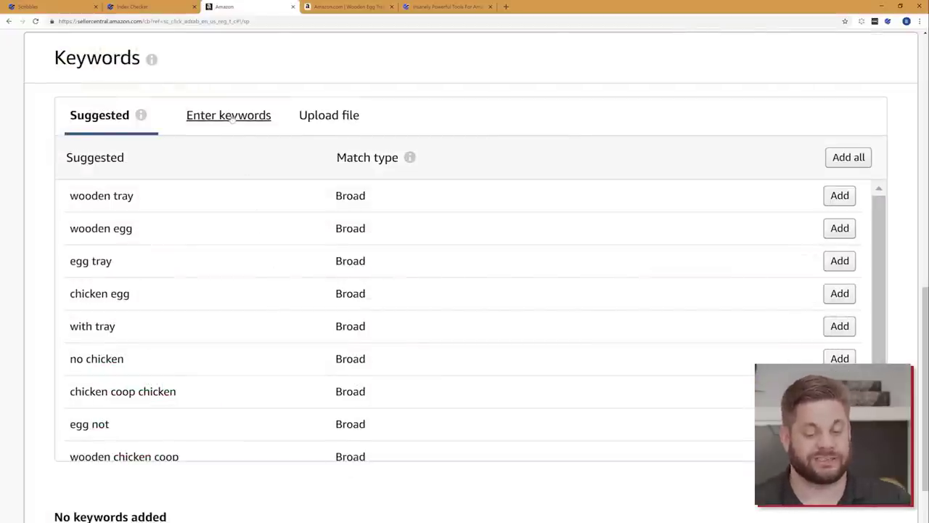
Step: Switch the ad group's keywords to manual entry and set their match type to Exact
scroll(231, 119, up, 3)
scroll(232, 119, down, 1)
click(291, 120)
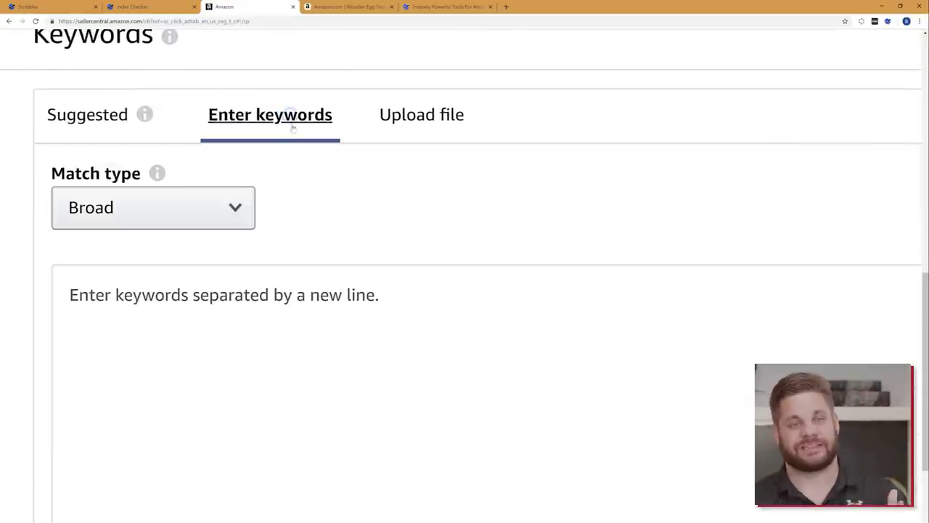
scroll(295, 138, down, 2)
scroll(416, 352, right, 3)
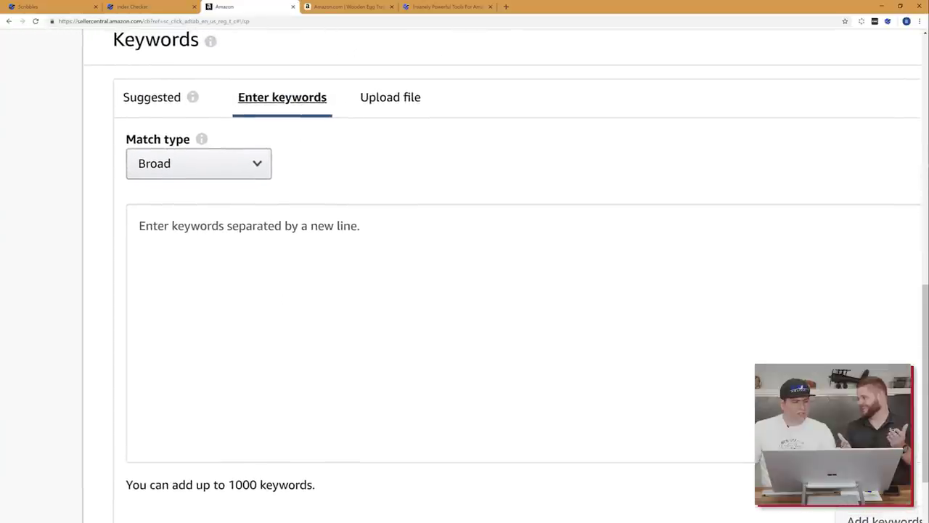
scroll(416, 353, down, 2)
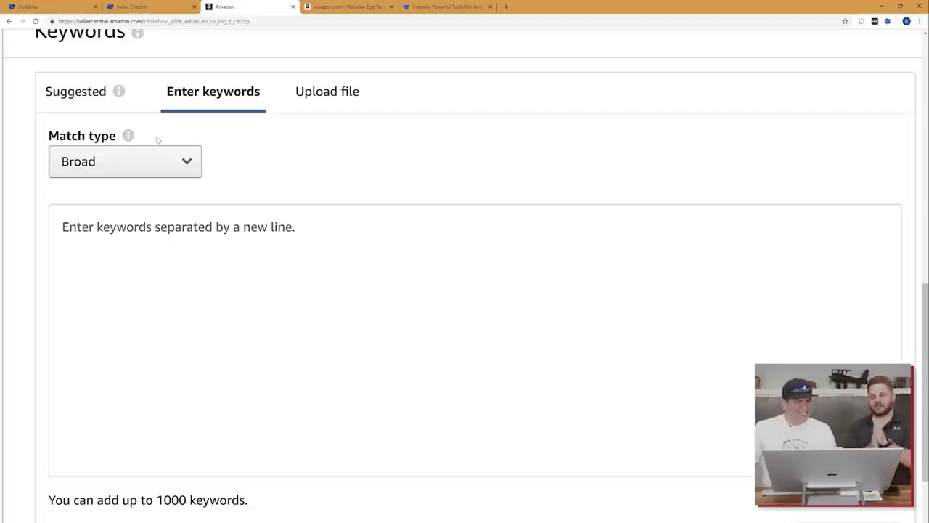
click(130, 137)
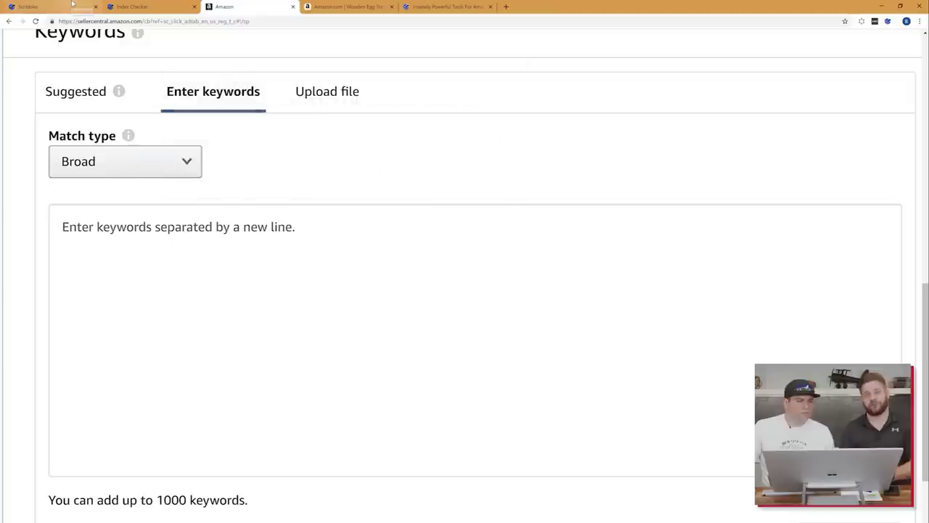
click(130, 166)
click(104, 210)
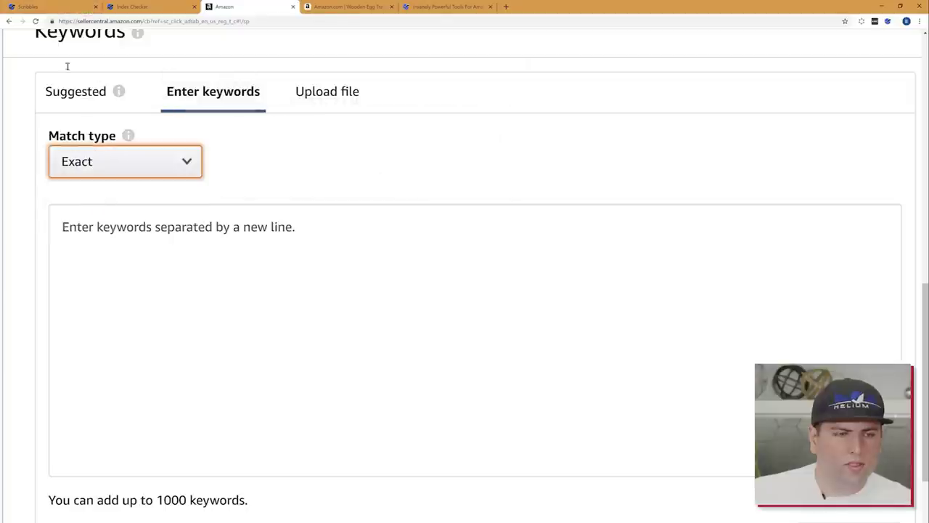
Step: Copy the complete phrases list, from "egg holder" to "egg holder wood", out of Helium 10 Scribbles
click(51, 4)
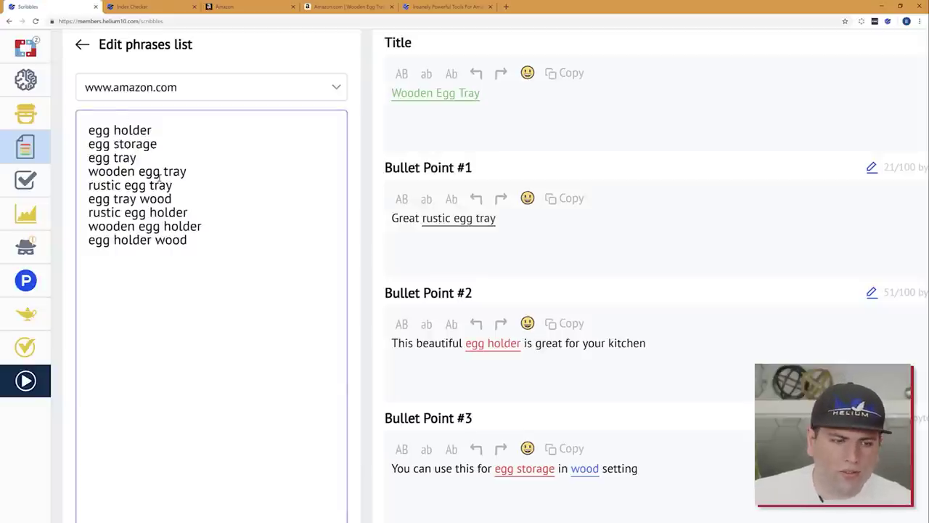
key(ctrl+a)
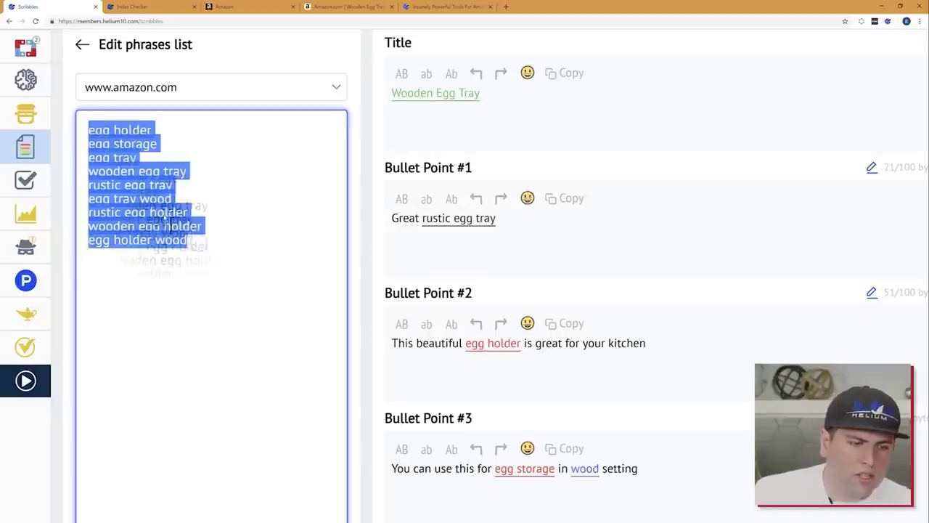
right_click(136, 164)
click(154, 192)
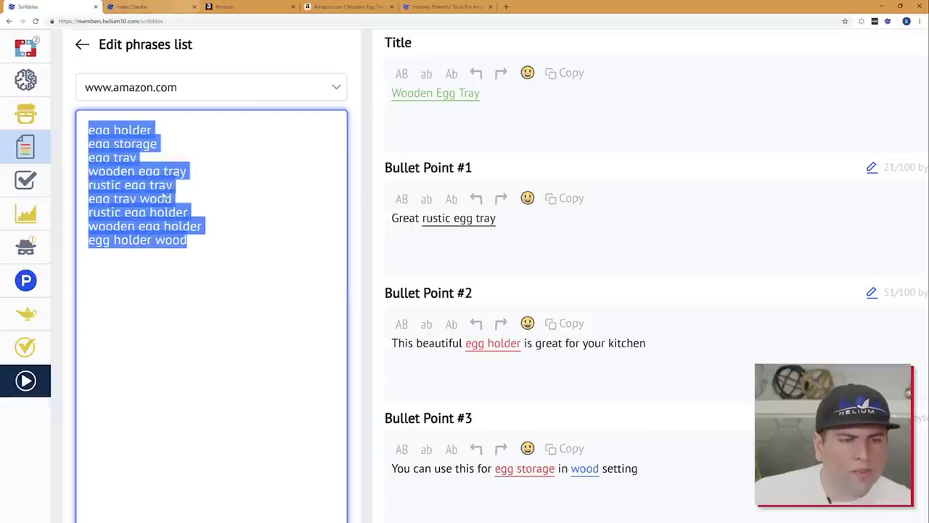
Step: Paste the copied egg tray and egg holder phrases into the campaign's keyword entry and add them as exact-match keywords
click(348, 6)
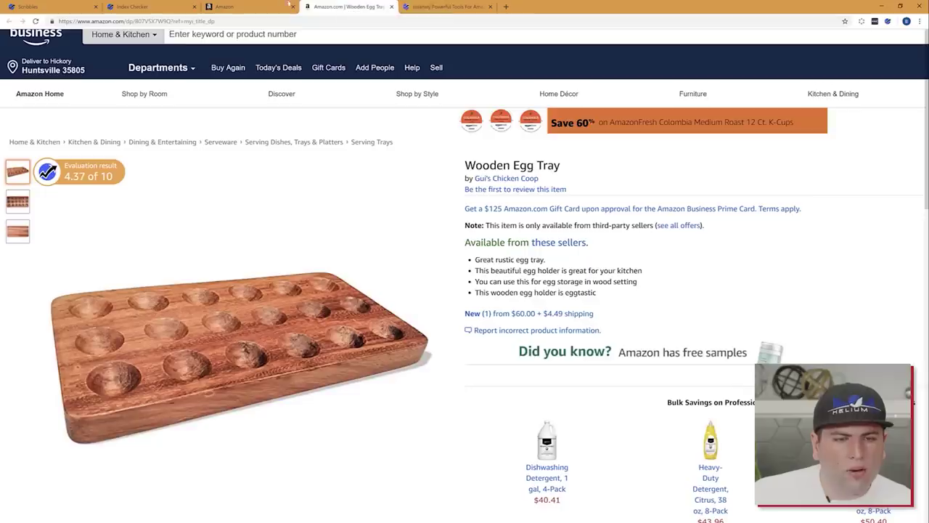
click(223, 6)
click(109, 276)
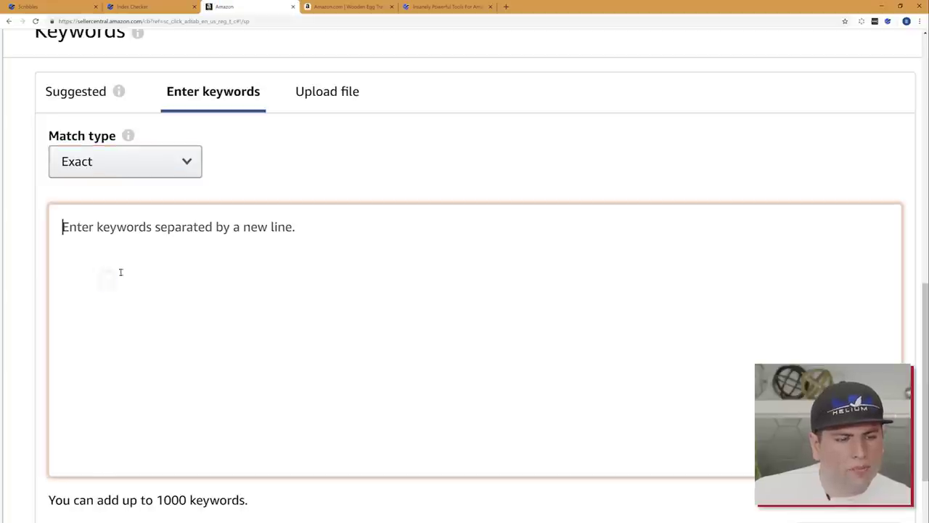
key(ctrl+v)
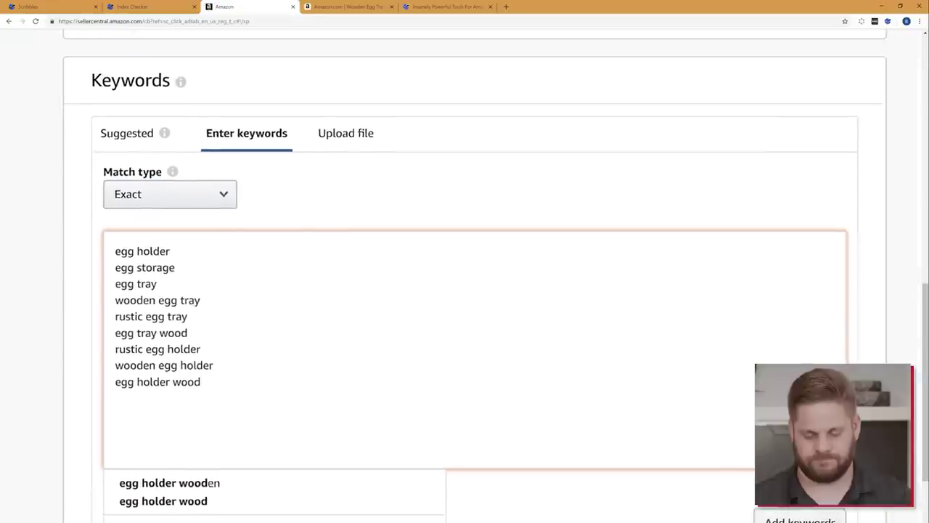
scroll(464, 290, down, 2)
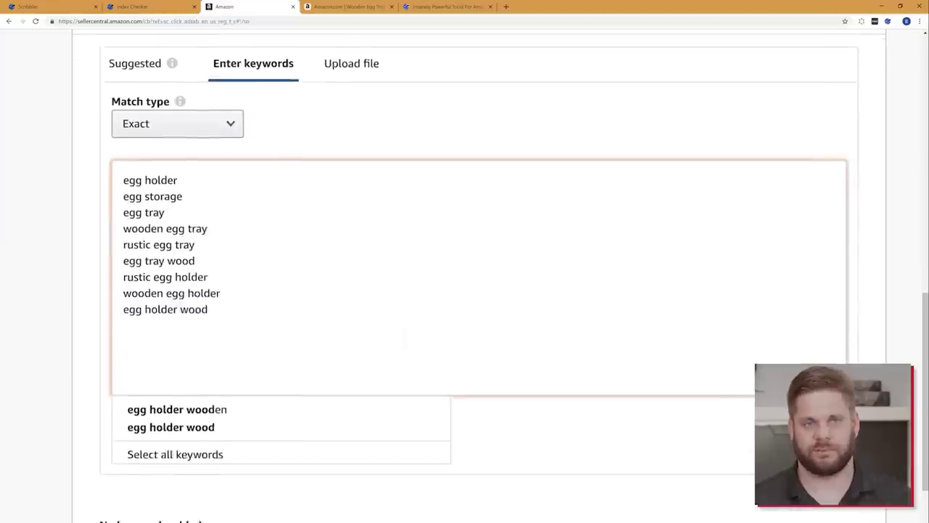
scroll(166, 244, up, 1)
click(521, 400)
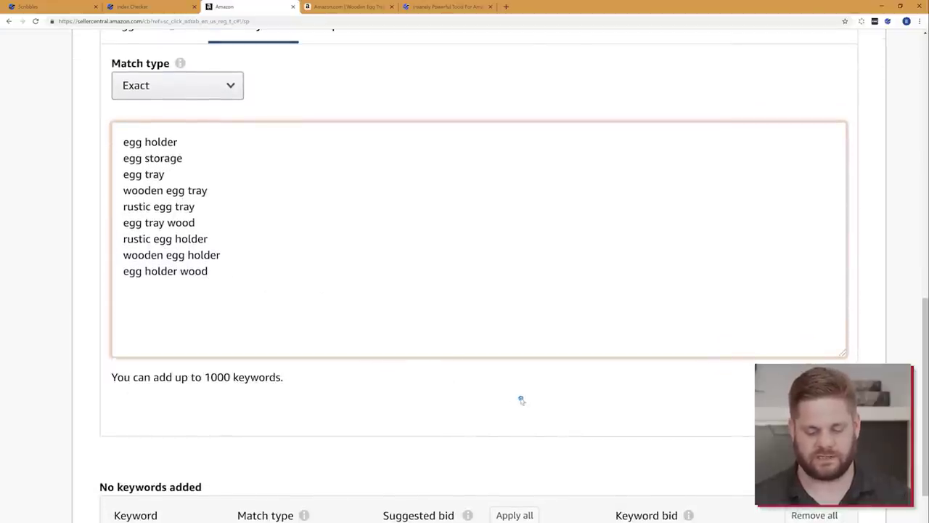
scroll(520, 401, down, 1)
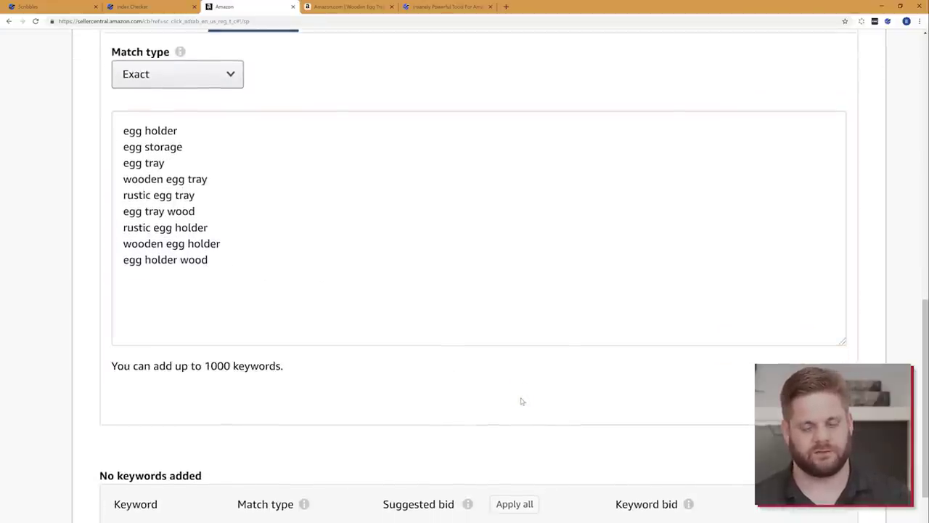
scroll(520, 401, up, 1)
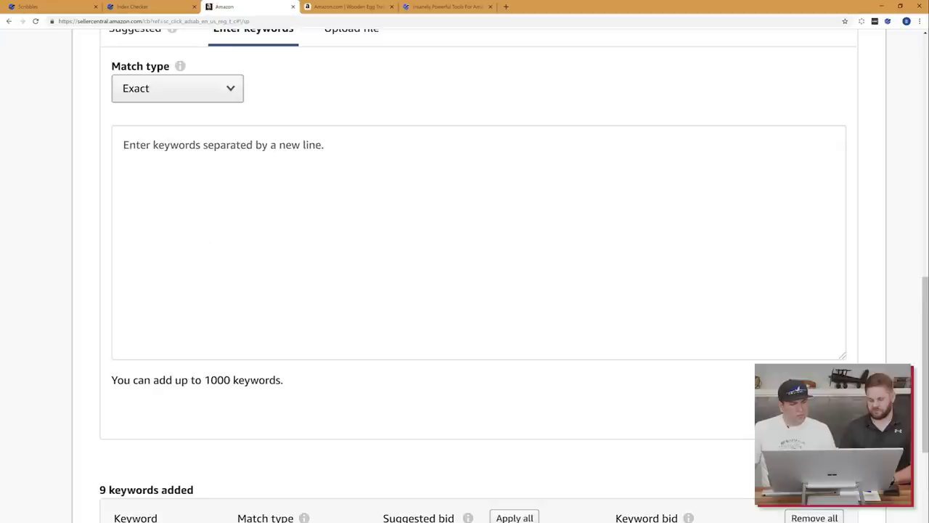
Step: Review the added keywords' suggested bids, circling those for "wooden egg tray" and "egg tray" and marking the "rustic egg tray" and "egg tray wood" rows
scroll(479, 291, down, 5)
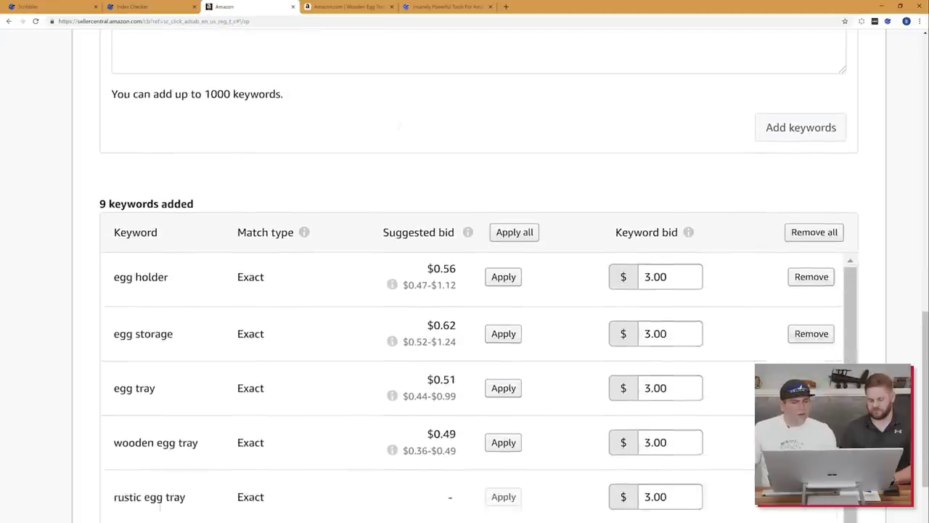
scroll(465, 390, down, 2)
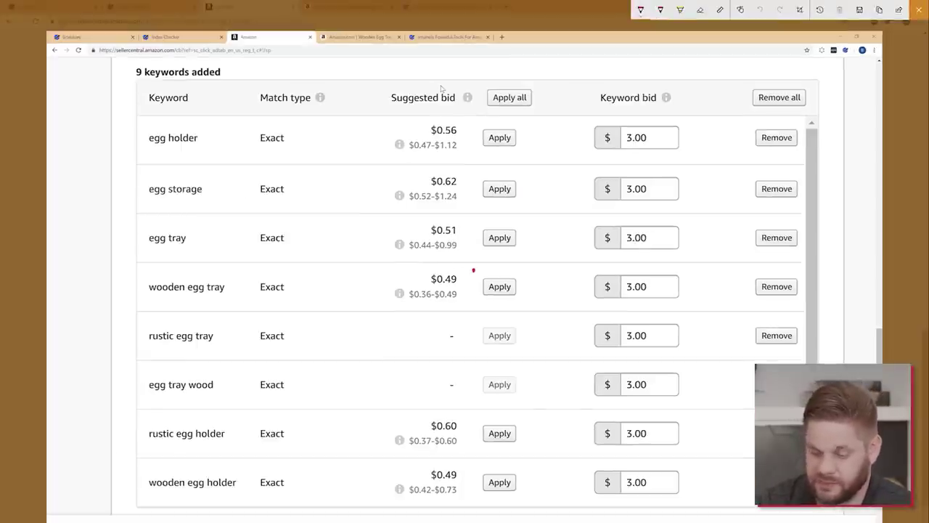
mouse_move(473, 270)
mouse_down()
mouse_move(494, 302)
mouse_move(436, 260)
mouse_up()
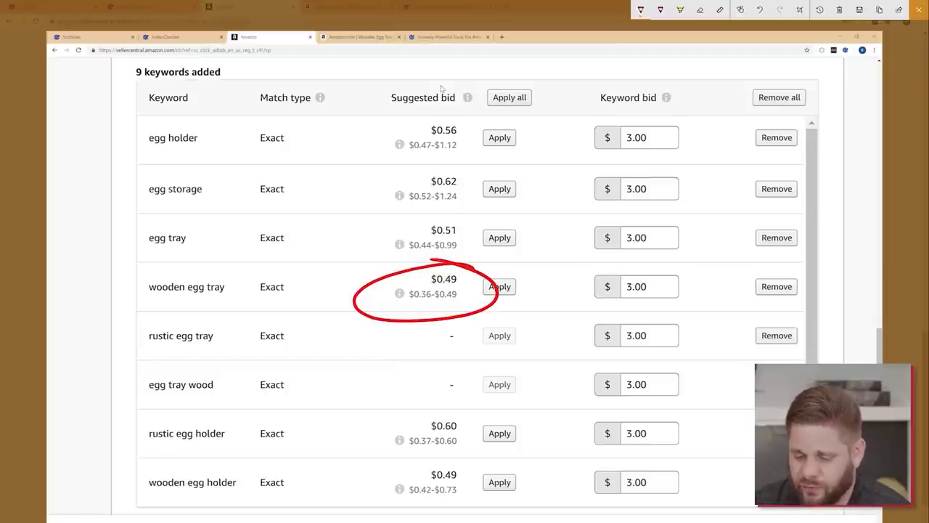
mouse_move(468, 220)
mouse_down()
mouse_move(405, 222)
mouse_move(481, 217)
mouse_move(436, 212)
mouse_up()
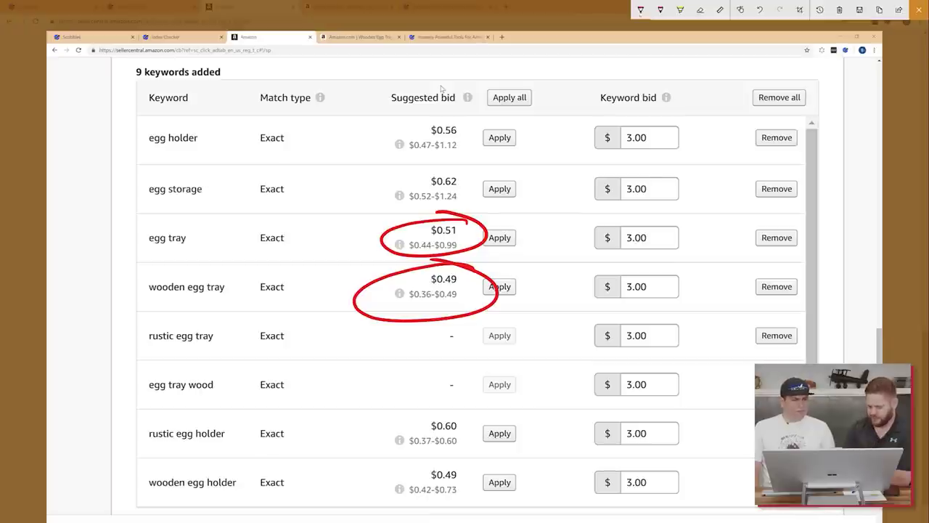
mouse_move(314, 322)
mouse_down()
mouse_move(127, 357)
mouse_move(231, 319)
mouse_up()
mouse_move(293, 366)
mouse_down()
mouse_move(160, 410)
mouse_move(148, 381)
mouse_up()
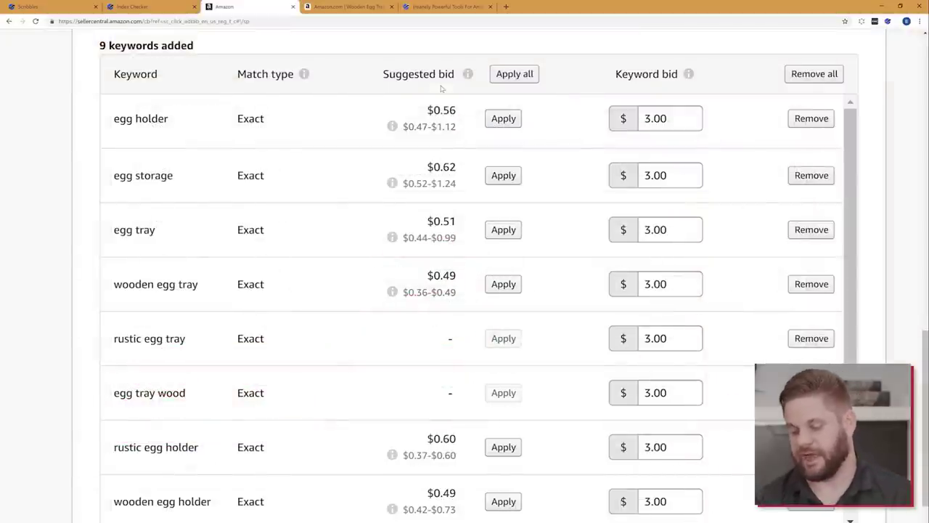
Step: Review the exact-match keywords with their suggested bids and the campaign's optional negative keywords section
scroll(441, 85, down, 4)
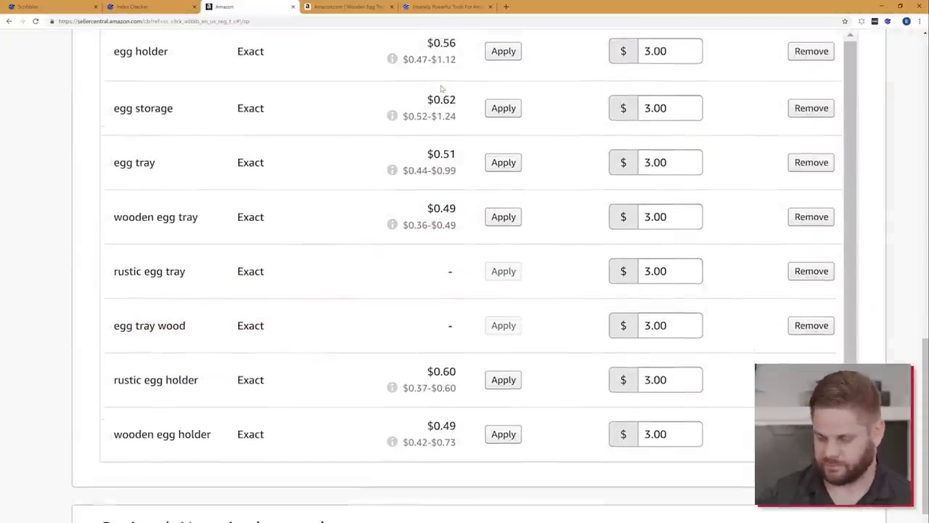
scroll(441, 88, down, 3)
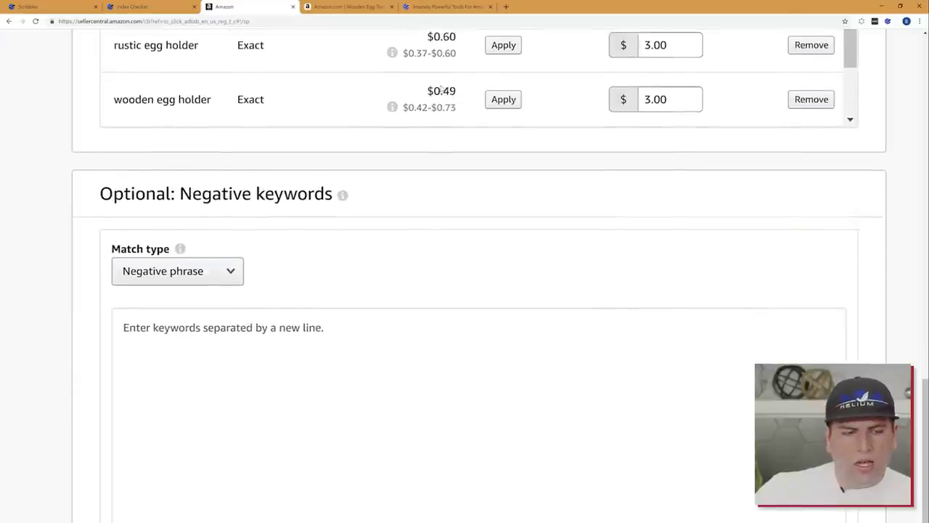
scroll(442, 88, down, 2)
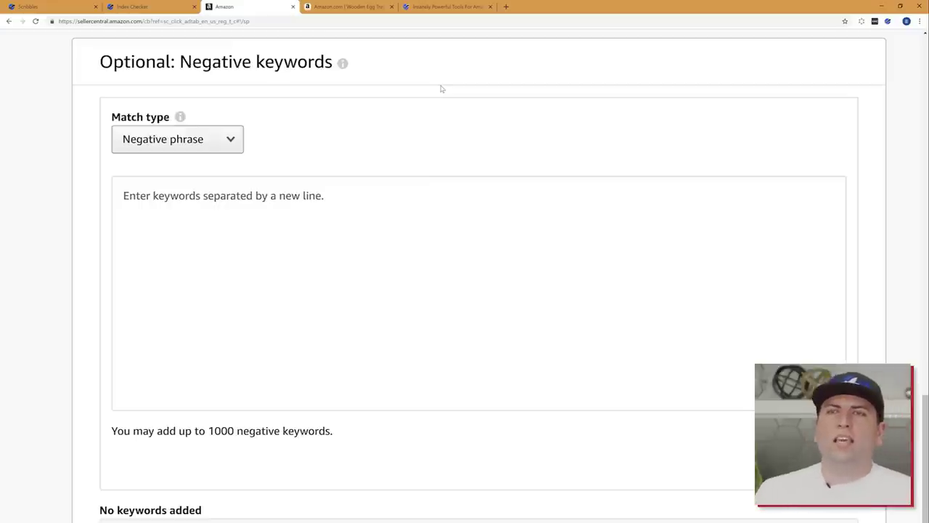
scroll(440, 88, up, 6)
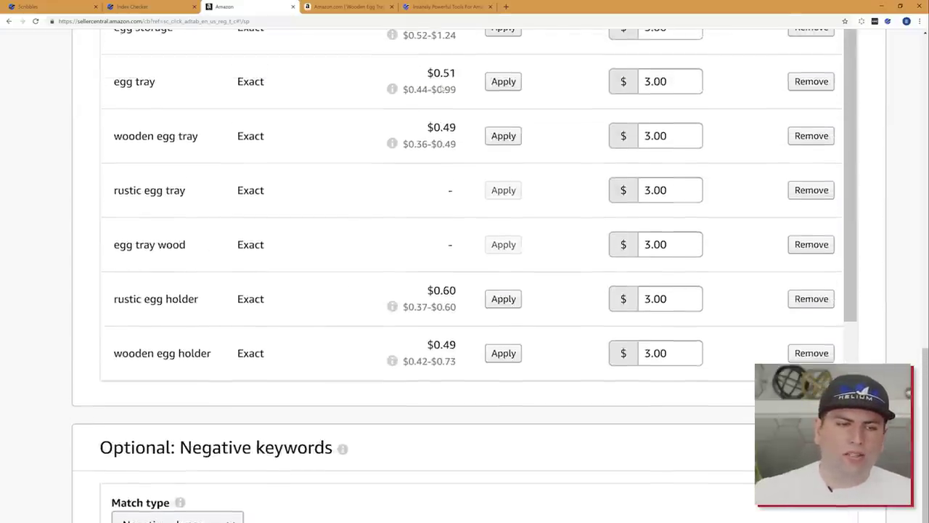
scroll(442, 87, down, 1)
scroll(442, 88, up, 1)
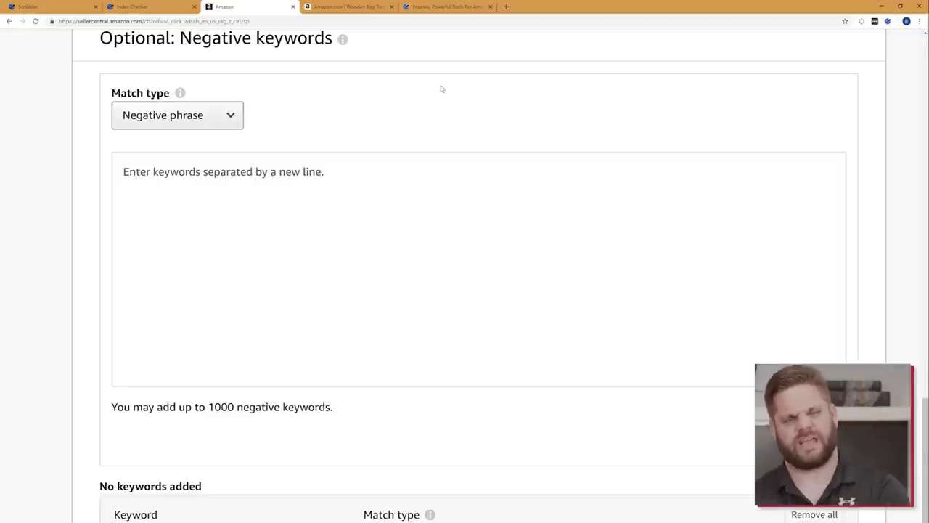
scroll(441, 88, down, 4)
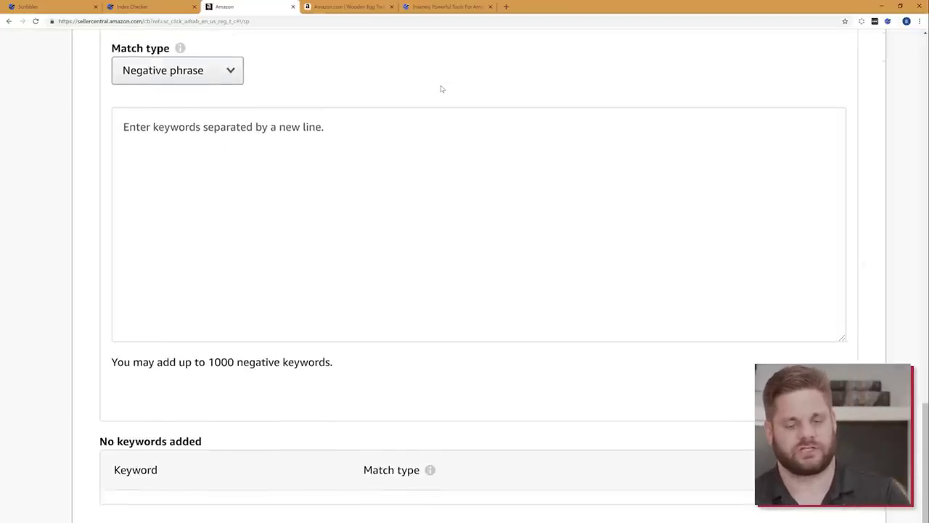
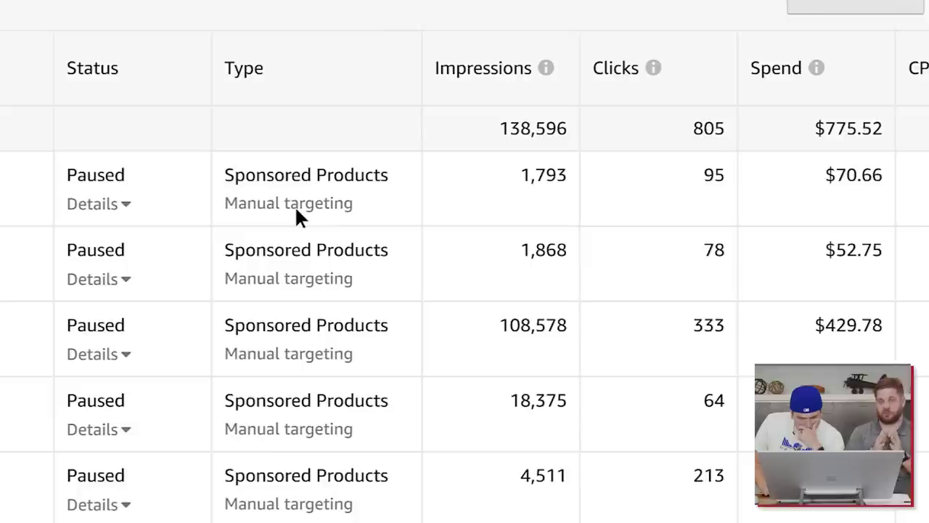
Step: Compare the impressions, clicks, spend and CPC of the paused manual-targeting Sponsored Products campaigns
scroll(295, 206, right, 5)
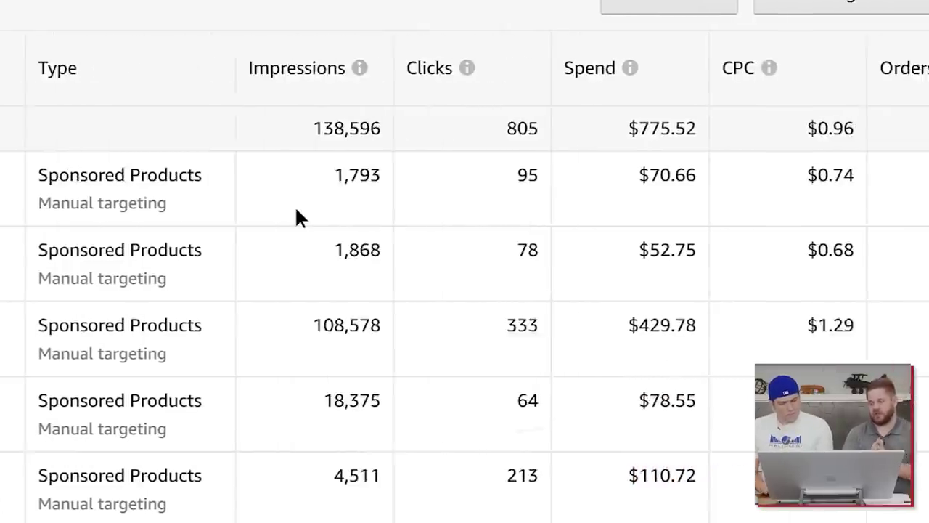
scroll(295, 206, left, 5)
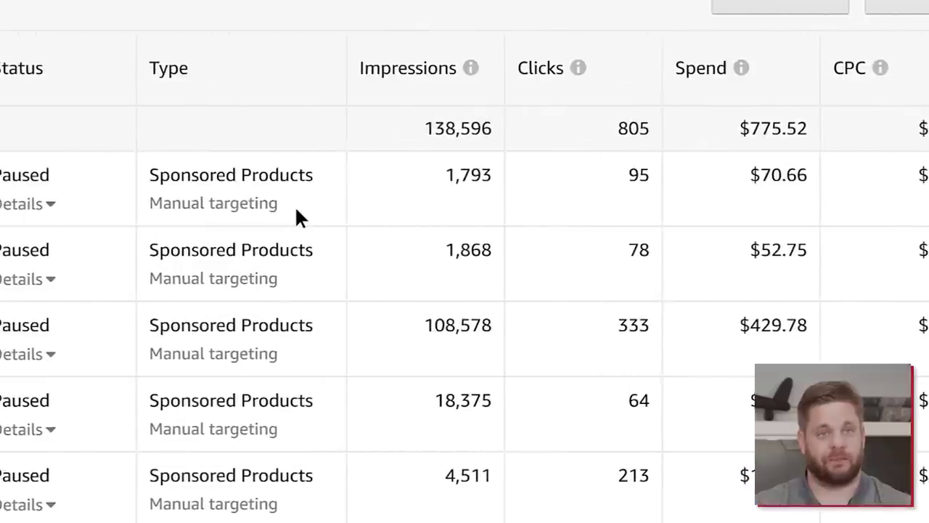
scroll(295, 205, right, 5)
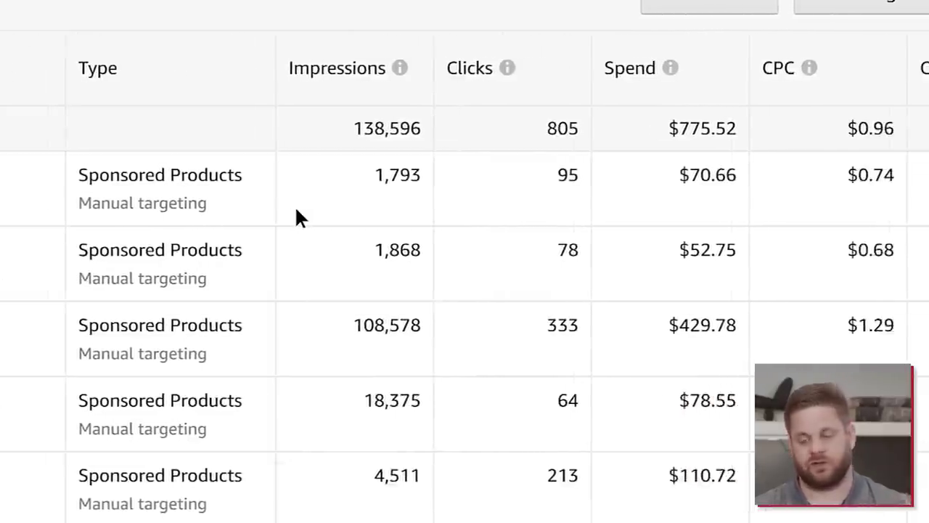
scroll(296, 211, left, 1)
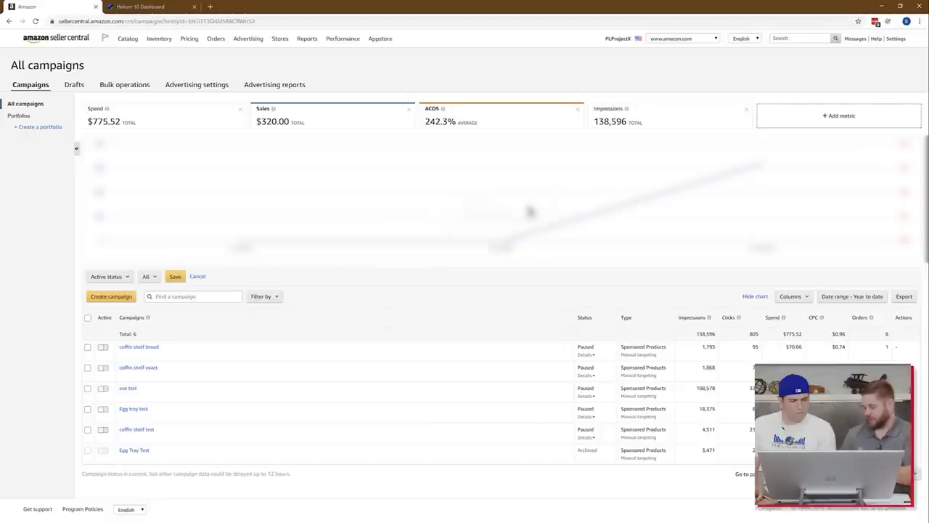
Step: Open the keyword targeting list of the "axe test" ad group in the "axe test" campaign
click(131, 388)
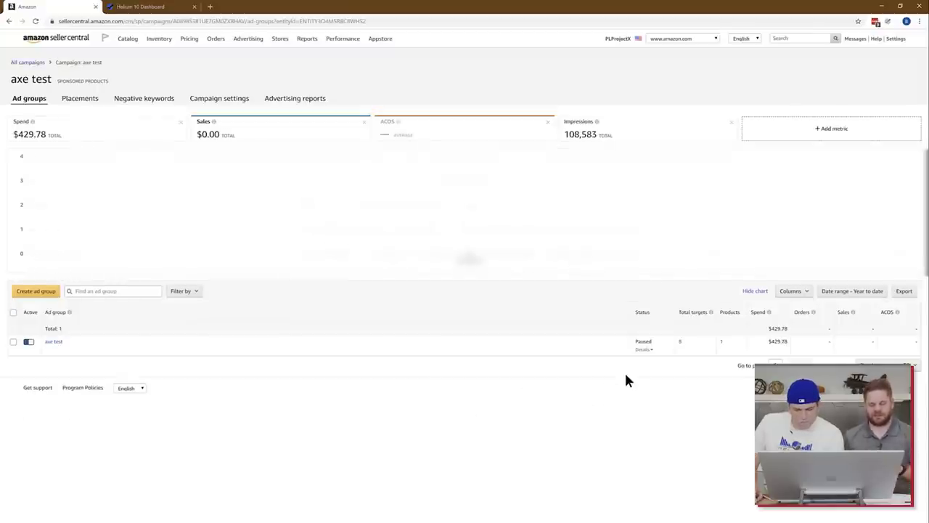
click(51, 344)
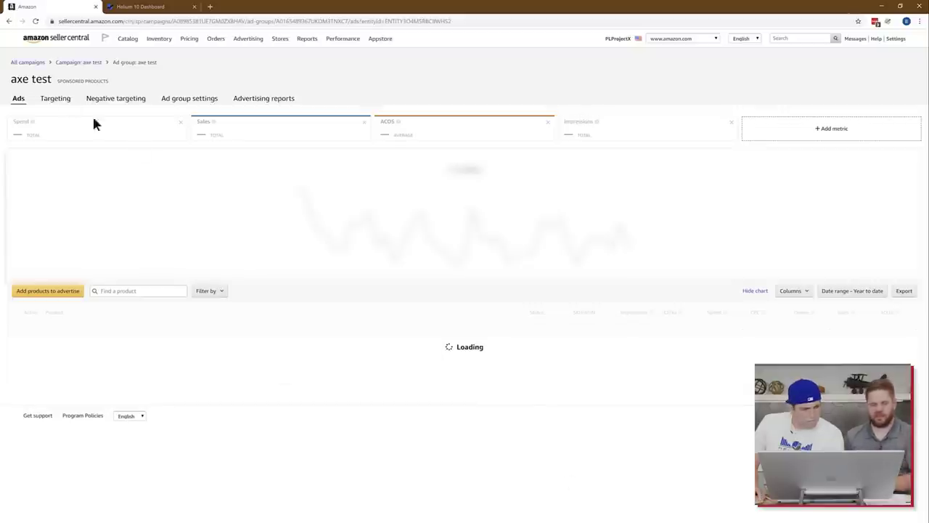
click(57, 100)
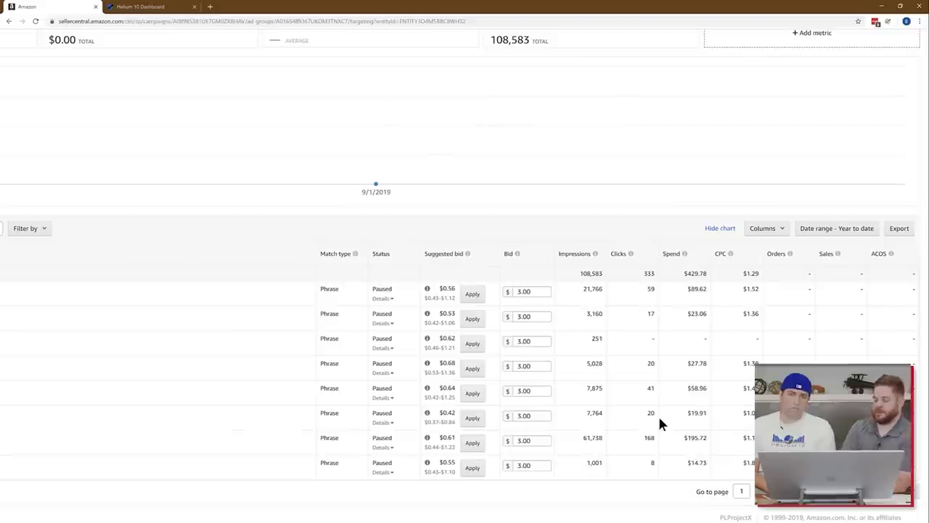
Step: Examine the axe keywords' bids, clicks, spend and cost-per-click, and read the explanations of CPC and suggested bid
scroll(660, 419, left, 5)
scroll(660, 419, left, 1)
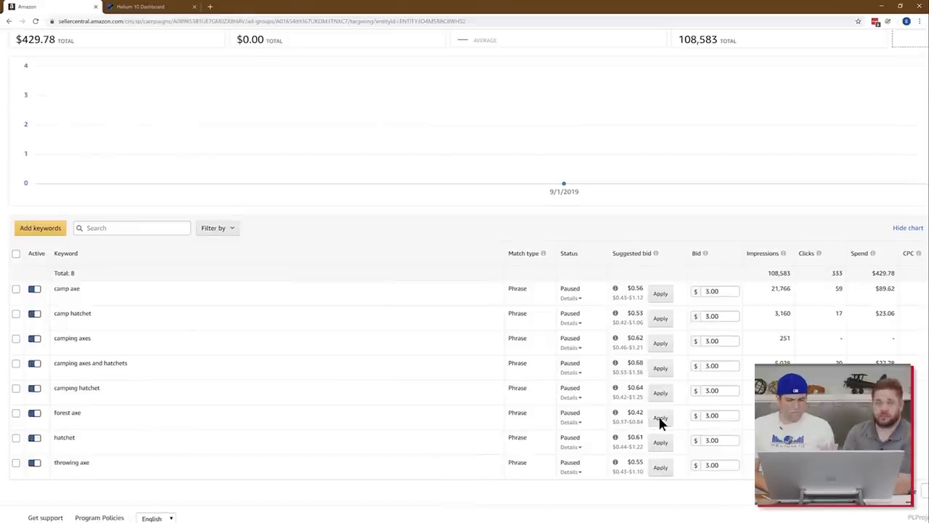
scroll(660, 422, right, 5)
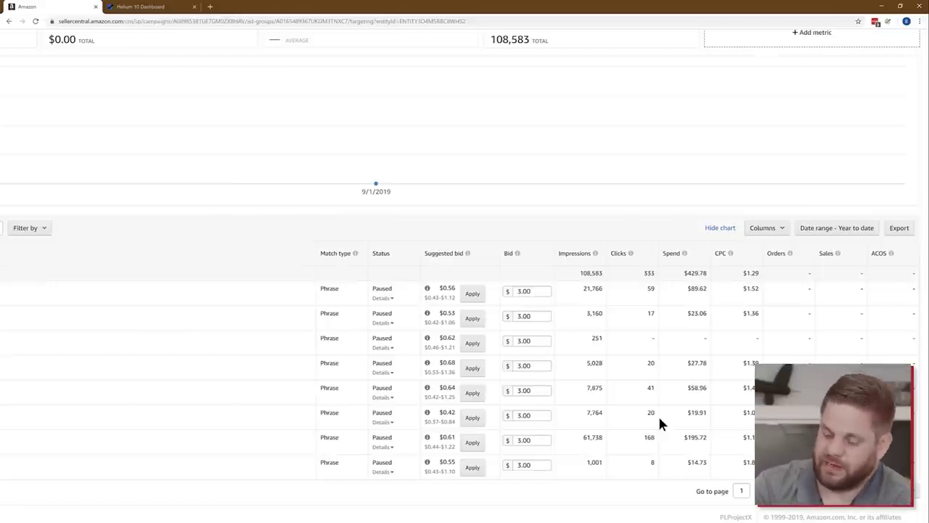
scroll(660, 423, left, 2)
scroll(660, 421, left, 2)
scroll(660, 421, right, 3)
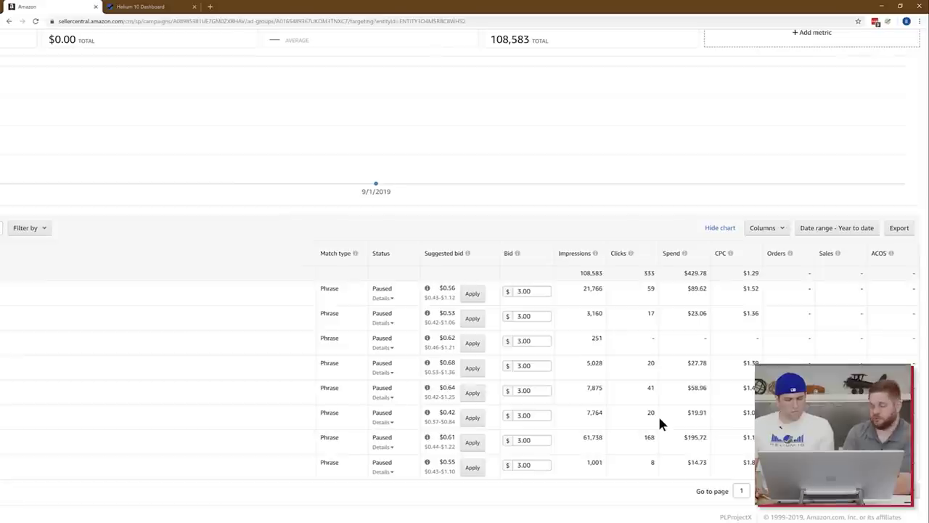
mouse_move(732, 254)
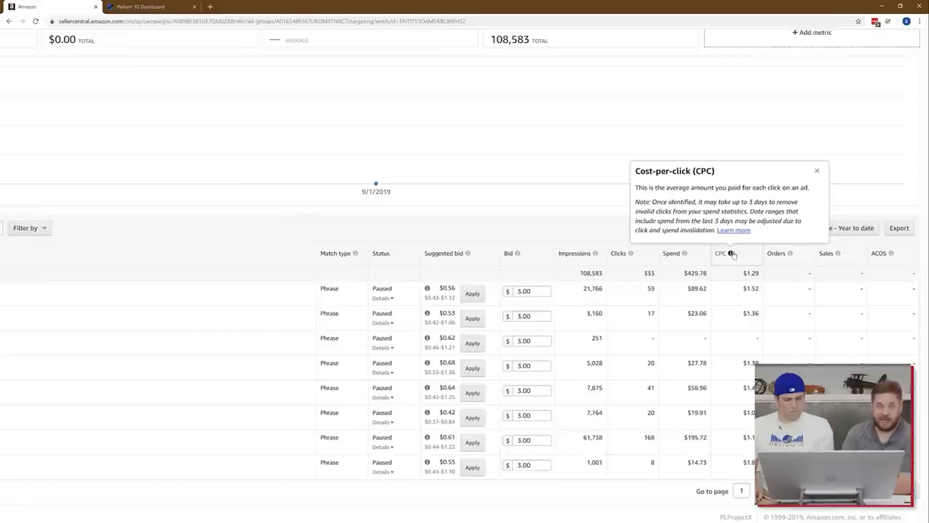
mouse_move(468, 254)
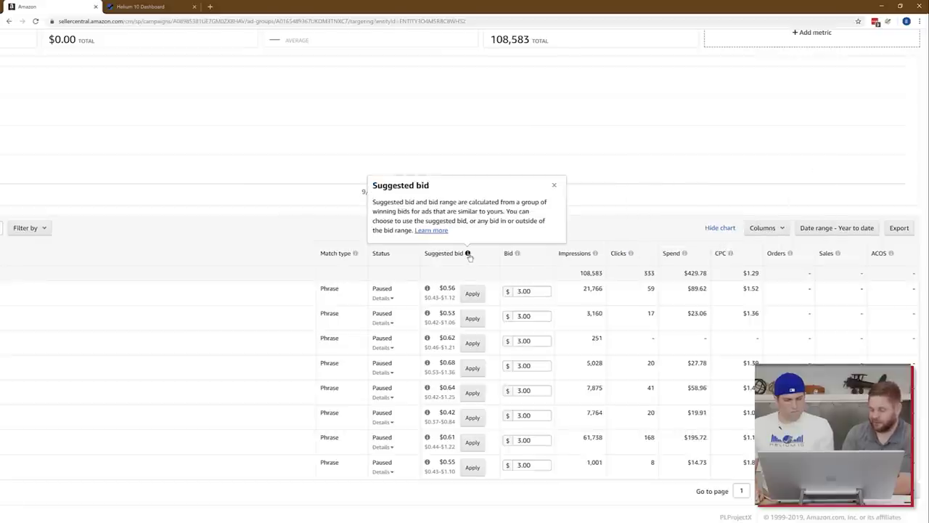
key(ctrl+minus)
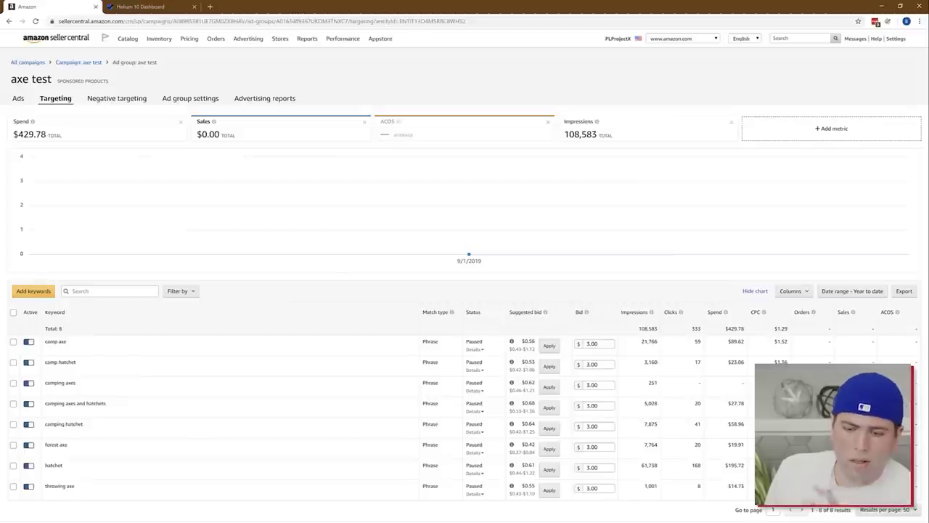
Step: Check the impressions and clicks against each axe keyword, from "camp axe" to "throwing axe", in the targeting list
scroll(668, 501, up, 5)
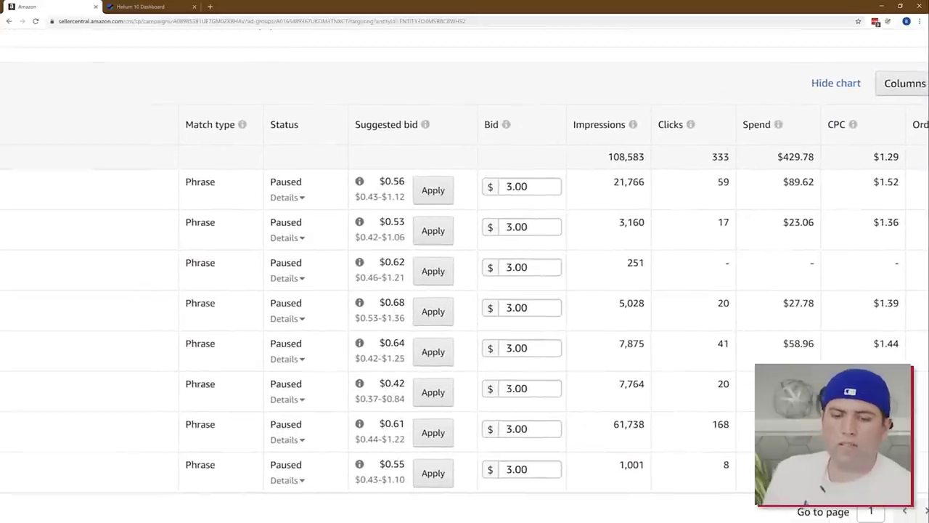
scroll(645, 218, up, 3)
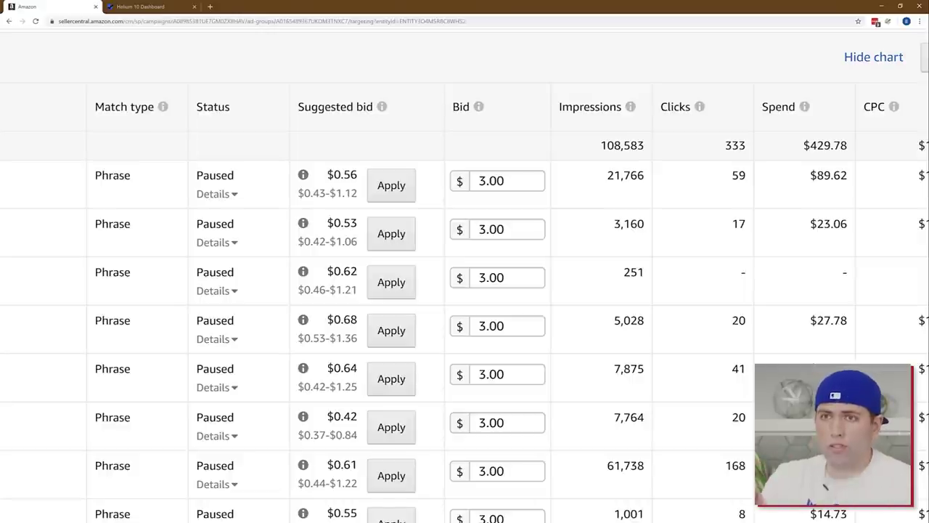
scroll(465, 291, left, 10)
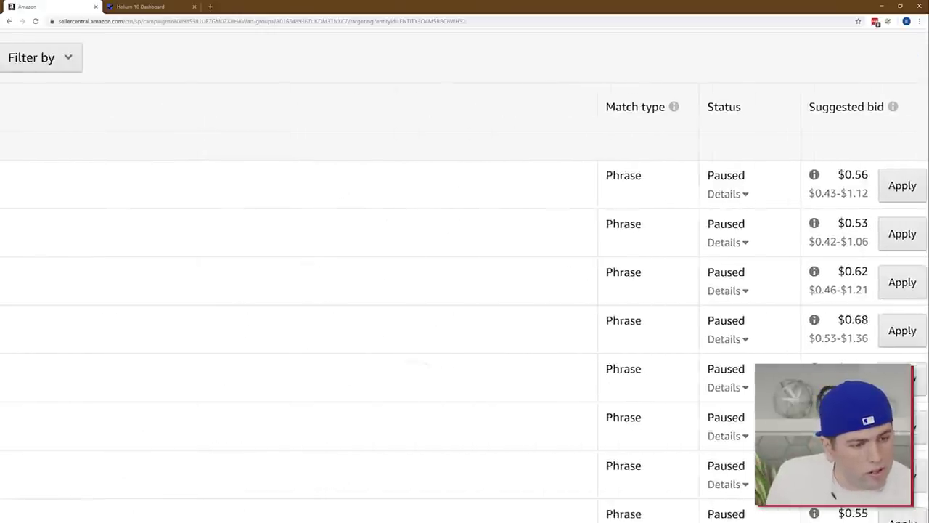
scroll(465, 290, left, 3)
key(ctrl+minus)
key(ctrl+minus)
key(ctrl+minus)
key(ctrl+minus)
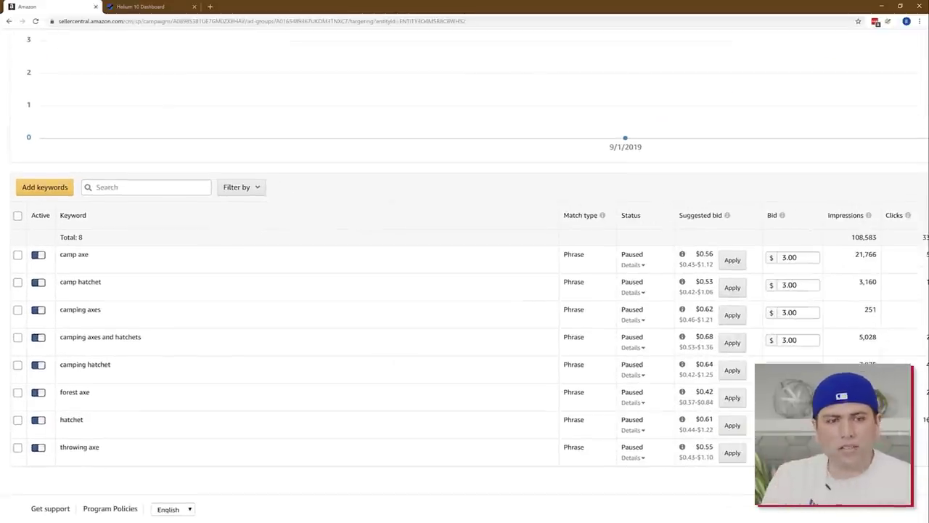
Step: Open amazon.com in a new browser tab and search for "camp axe"
click(210, 6)
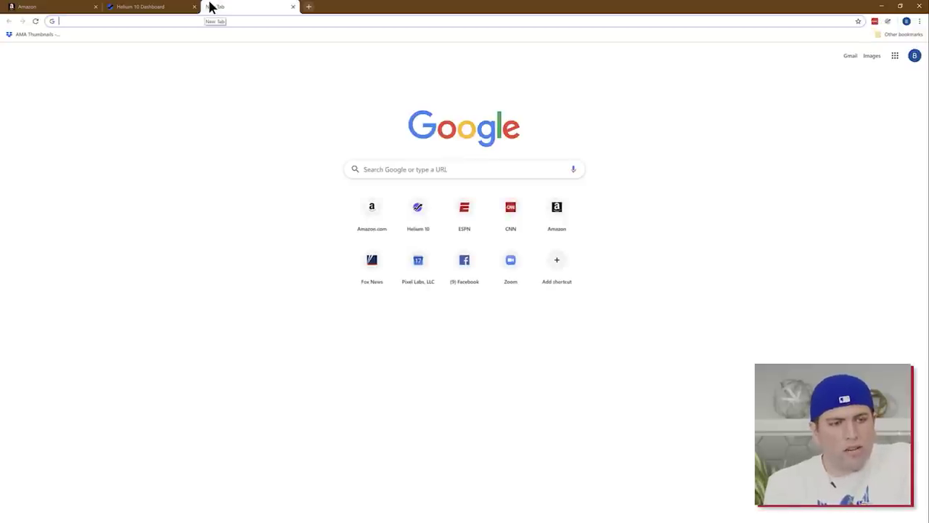
text(amazon.com)
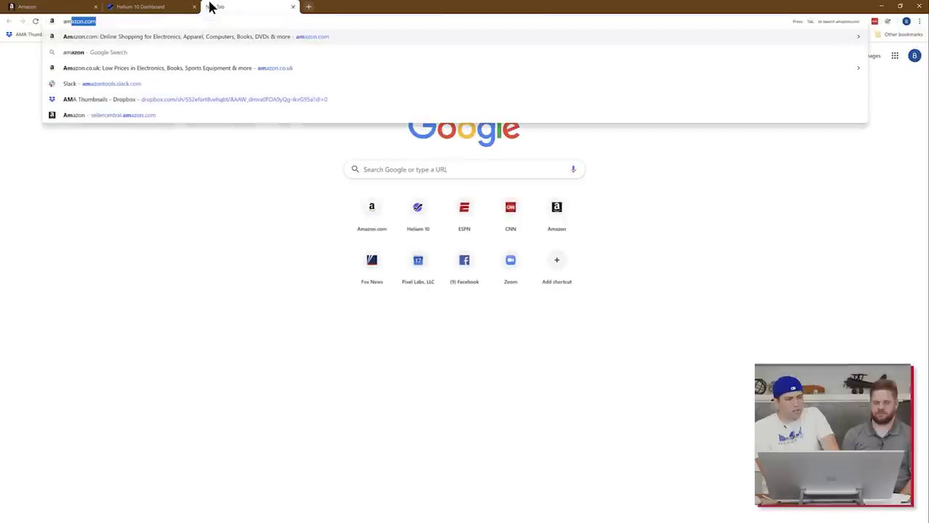
key(Return)
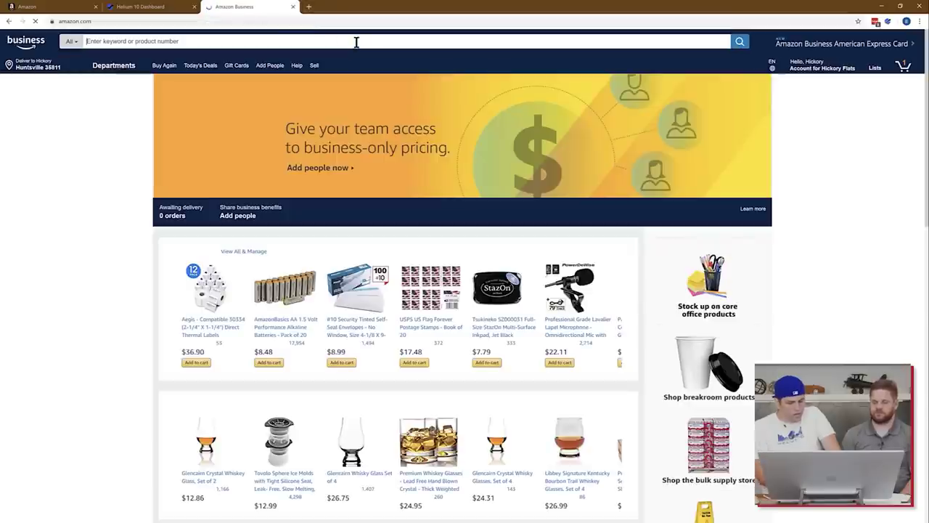
click(356, 41)
text(camp)
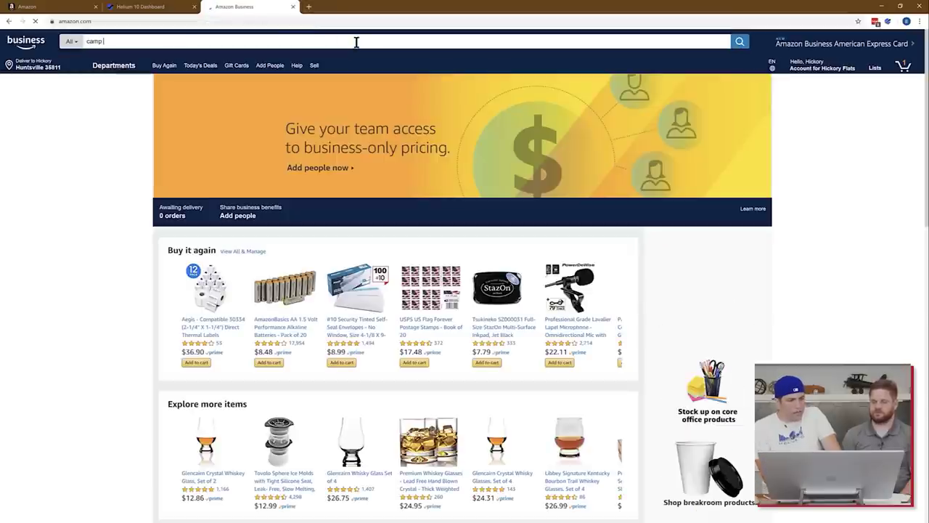
text( axe)
key(Return)
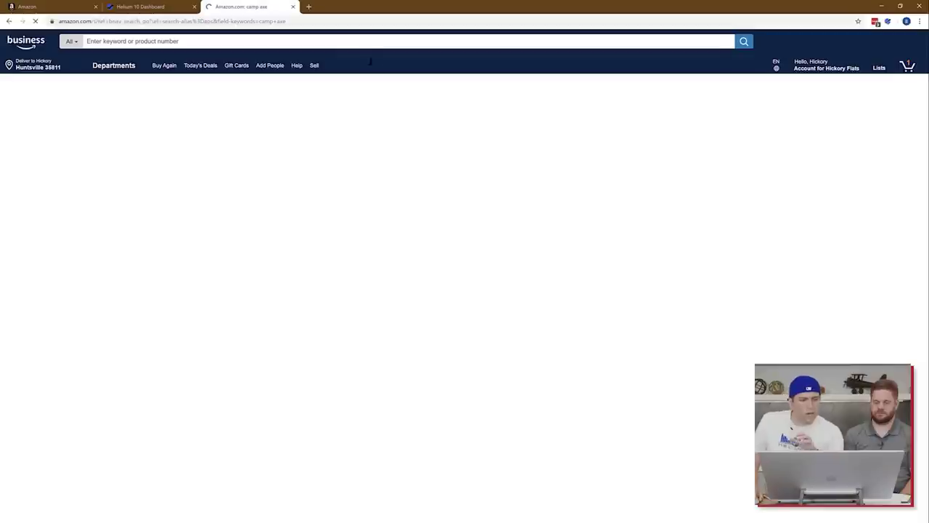
Step: Examine the sponsored and organic listings in the camp axe search results
scroll(378, 71, up, 3)
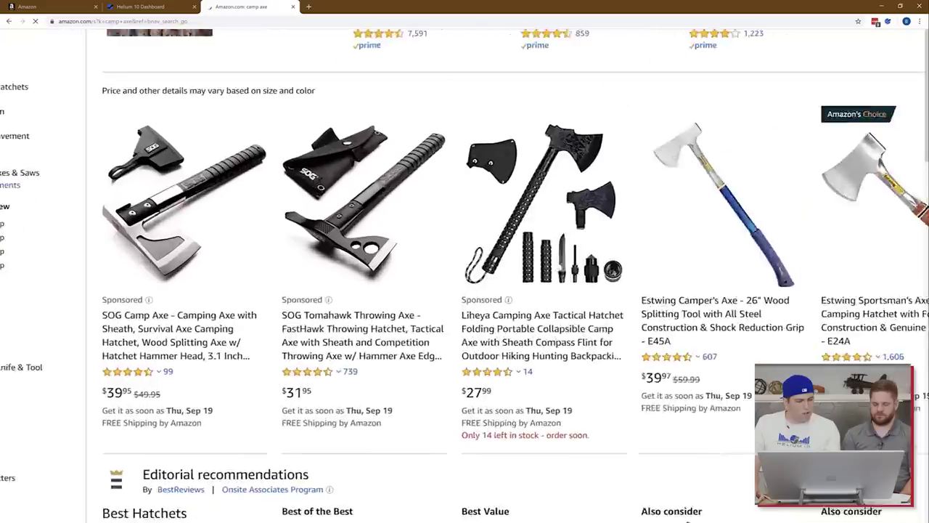
scroll(379, 72, down, 3)
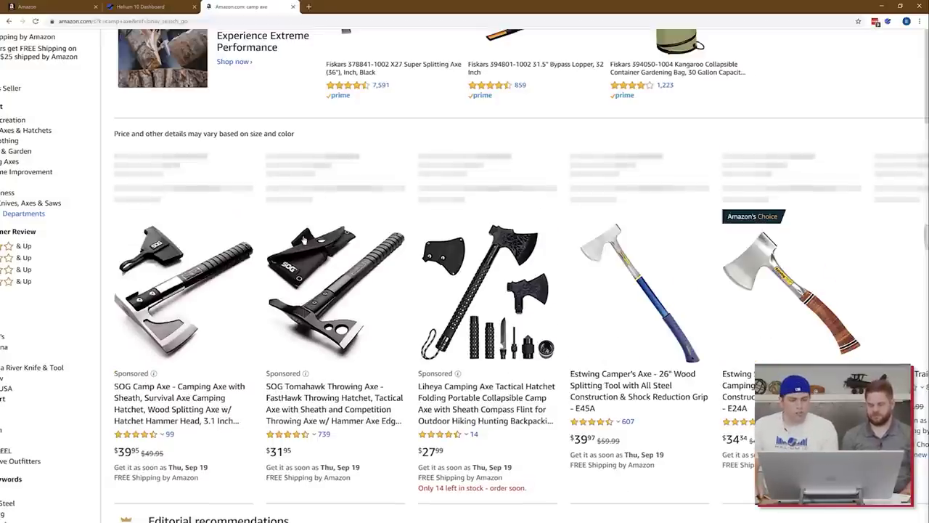
scroll(304, 241, down, 3)
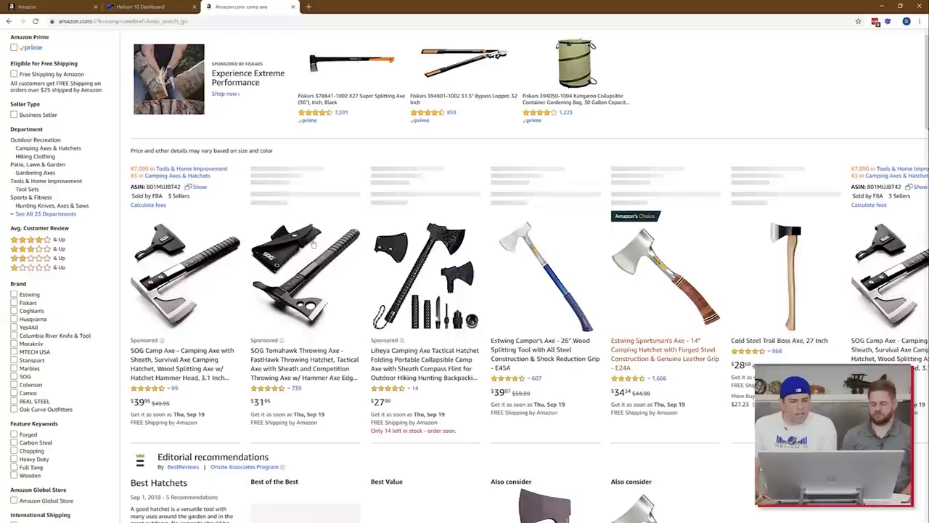
Step: Open the Estwing Camper's Axe listing, review its related sponsored products, and return to the search results
click(564, 349)
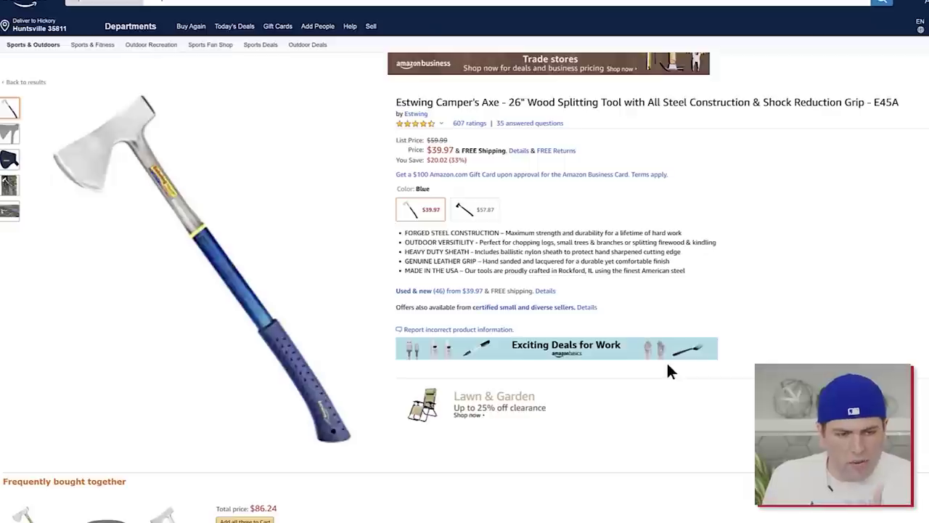
scroll(667, 365, down, 5)
scroll(668, 367, down, 2)
scroll(577, 357, up, 5)
scroll(317, 312, down, 8)
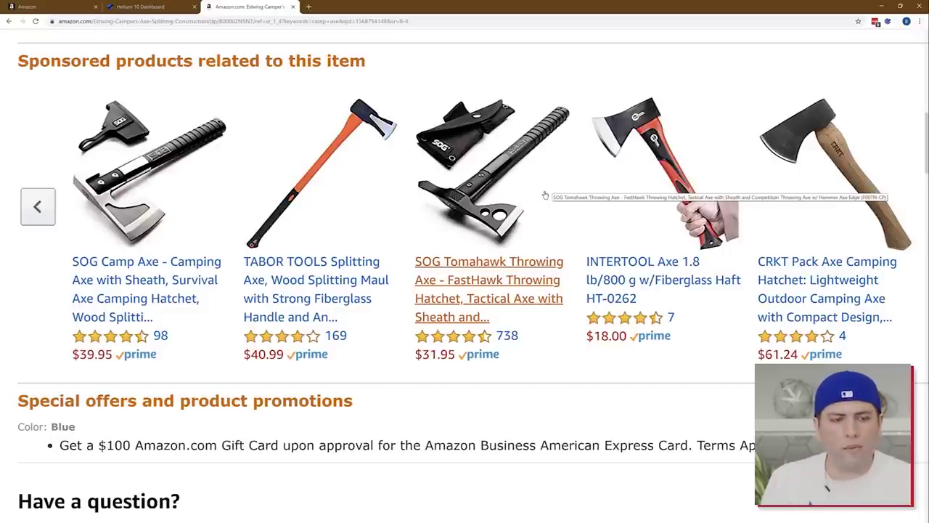
click(8, 21)
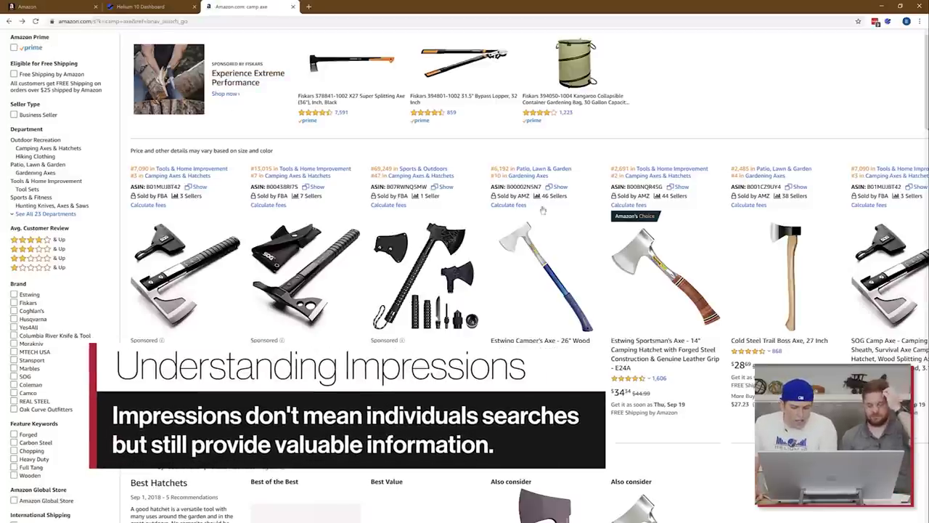
Step: Open the Cold Steel Trail Boss Axe listing from the search results and review its also-bought items and related sponsored products
click(781, 287)
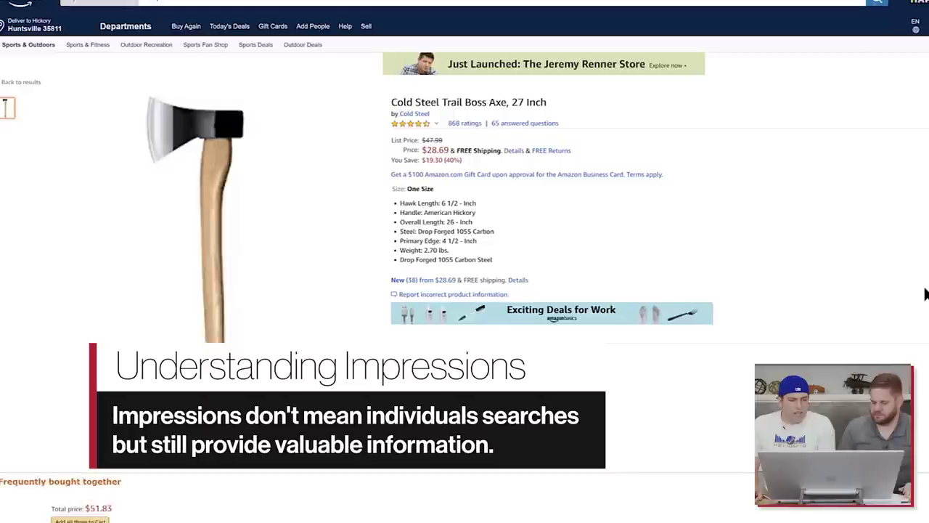
scroll(925, 294, down, 5)
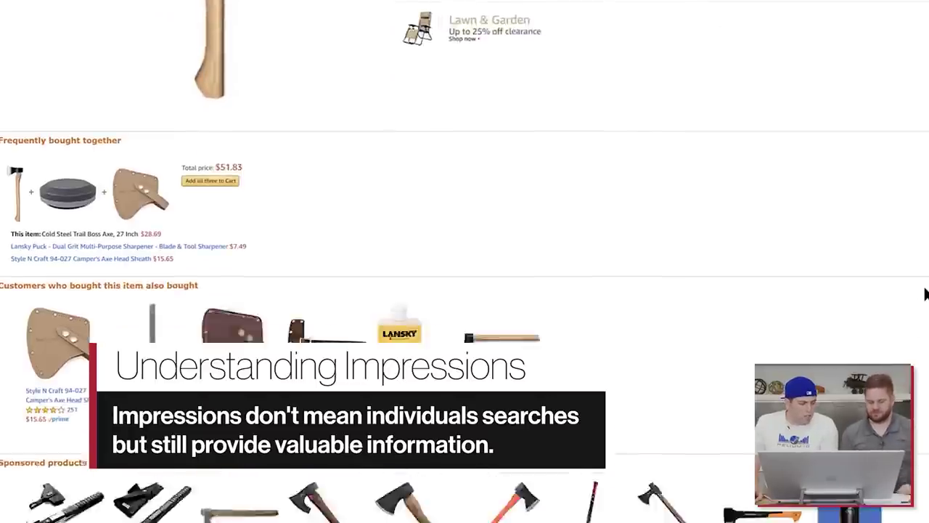
scroll(925, 294, down, 5)
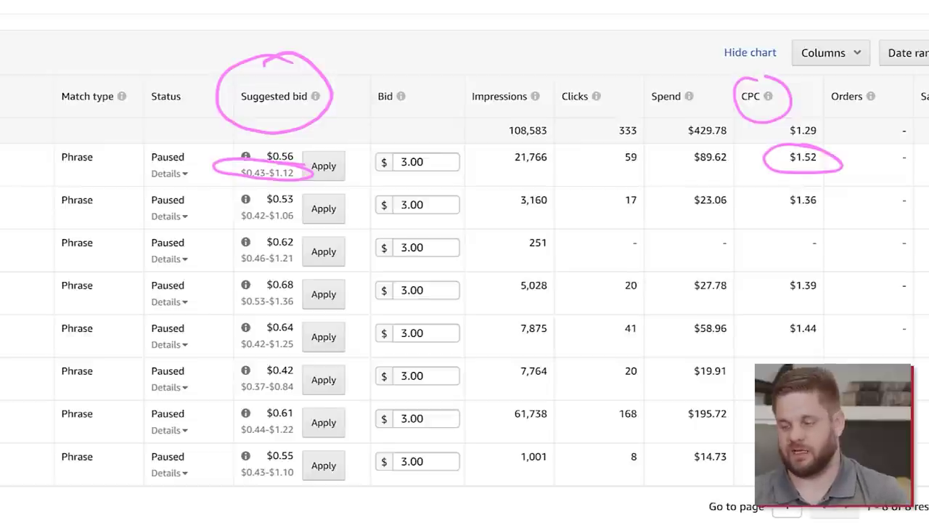
Step: Circle the suggested bids and CPC values of the second and fourth keyword rows on the targeting table snip
mouse_move(310, 206)
mouse_down()
mouse_move(215, 209)
mouse_move(278, 194)
mouse_up()
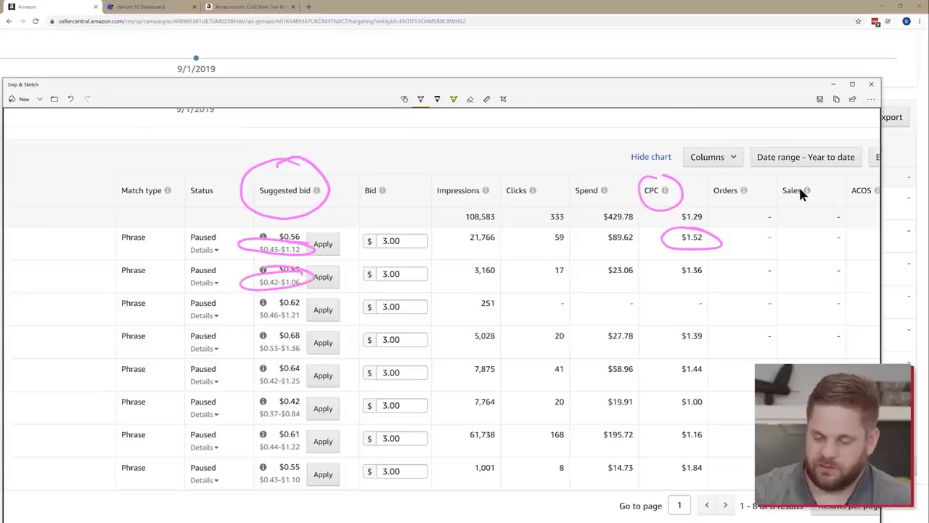
mouse_move(718, 268)
mouse_down()
mouse_move(661, 281)
mouse_move(652, 262)
mouse_up()
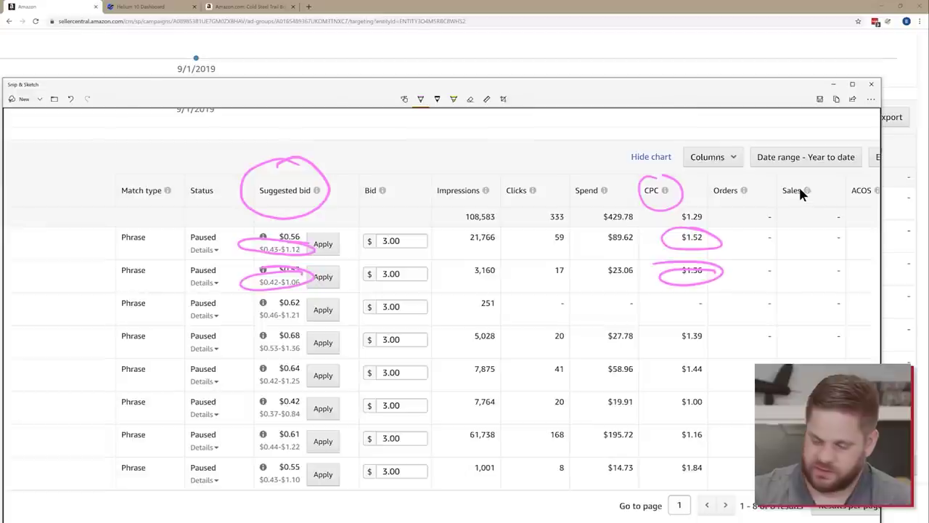
mouse_move(305, 338)
mouse_down()
mouse_move(247, 353)
mouse_move(302, 340)
mouse_up()
mouse_move(716, 328)
mouse_down()
mouse_move(665, 343)
mouse_move(704, 328)
mouse_up()
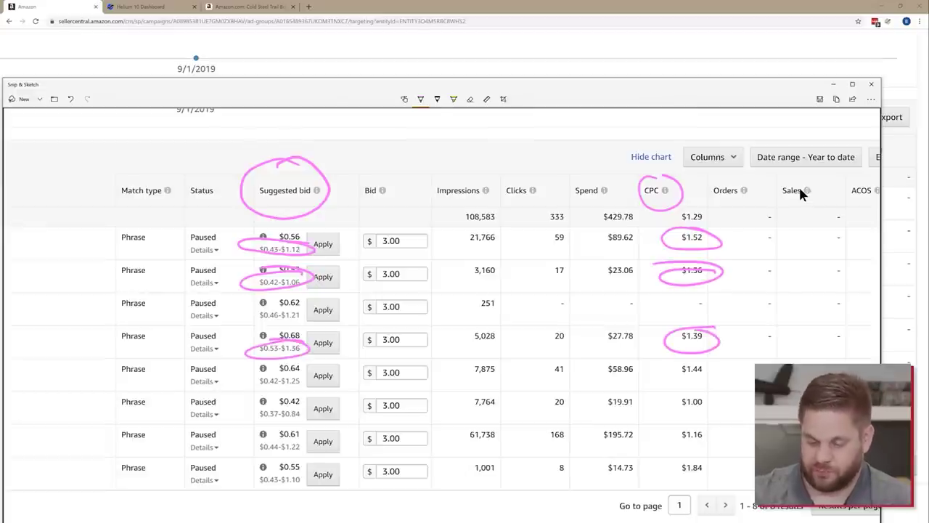
drag(297, 313, 316, 336)
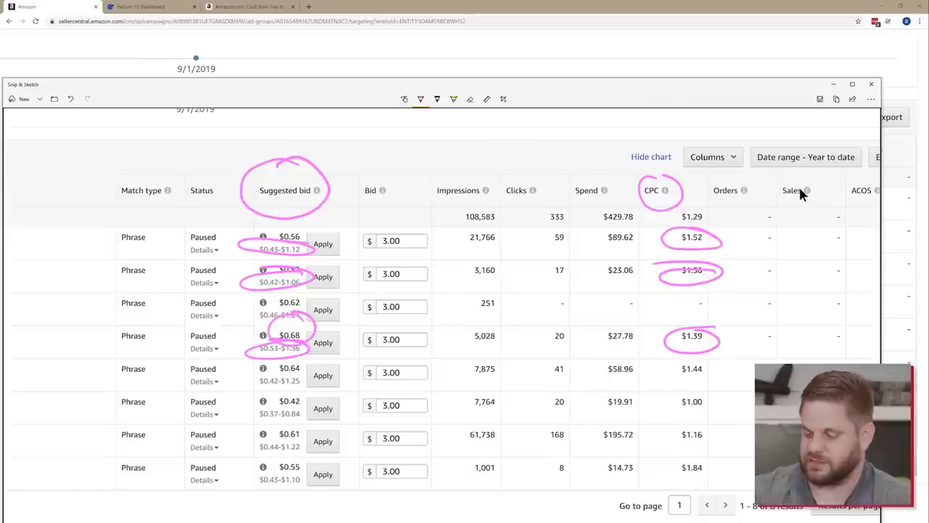
Step: Circle the whole Bid column and underline the fifth keyword row's CPC, suggested bid and impressions on the snip
mouse_move(353, 206)
mouse_down()
mouse_move(351, 396)
mouse_move(440, 428)
mouse_move(417, 213)
mouse_move(354, 207)
mouse_up()
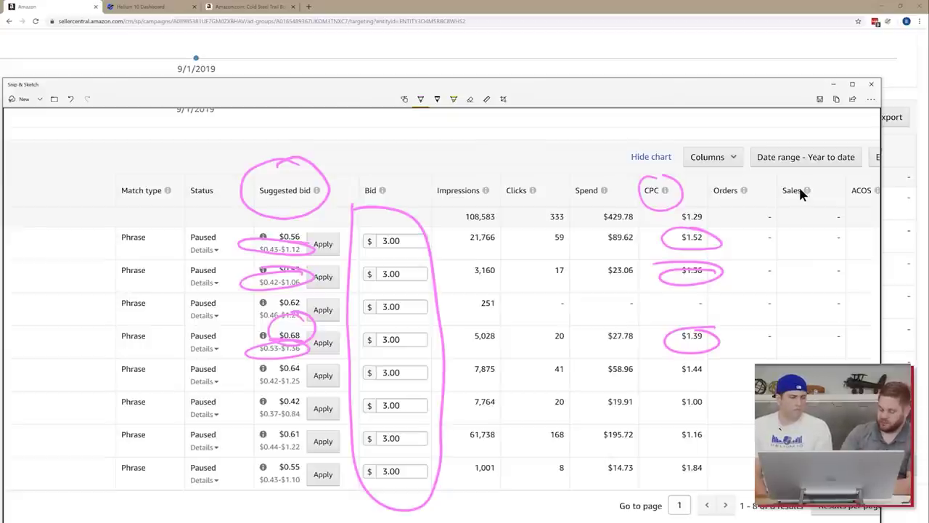
drag(668, 377, 720, 378)
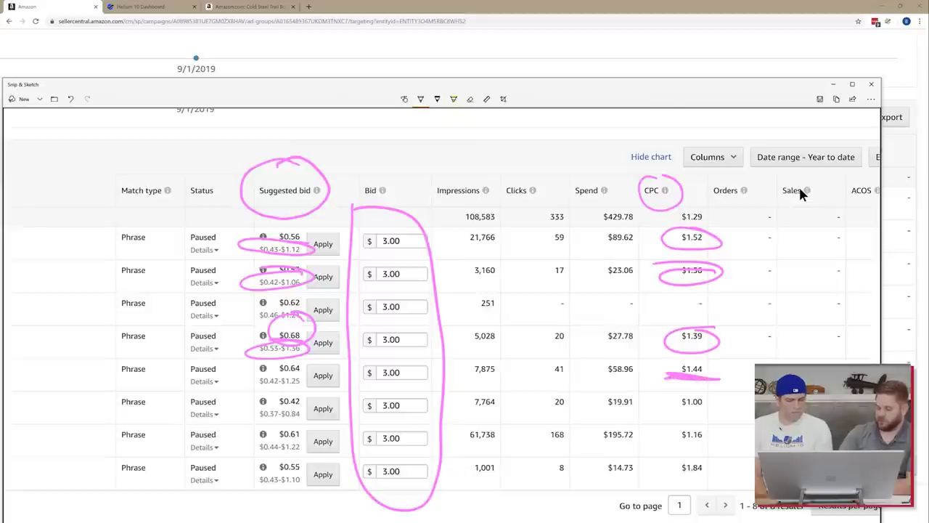
drag(273, 375, 310, 371)
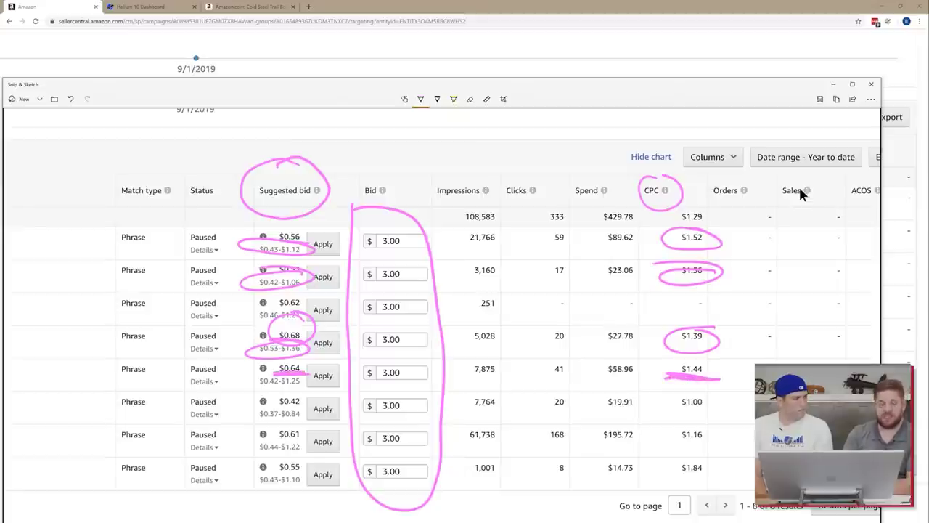
mouse_move(460, 379)
mouse_down()
mouse_move(507, 379)
mouse_move(462, 382)
mouse_up()
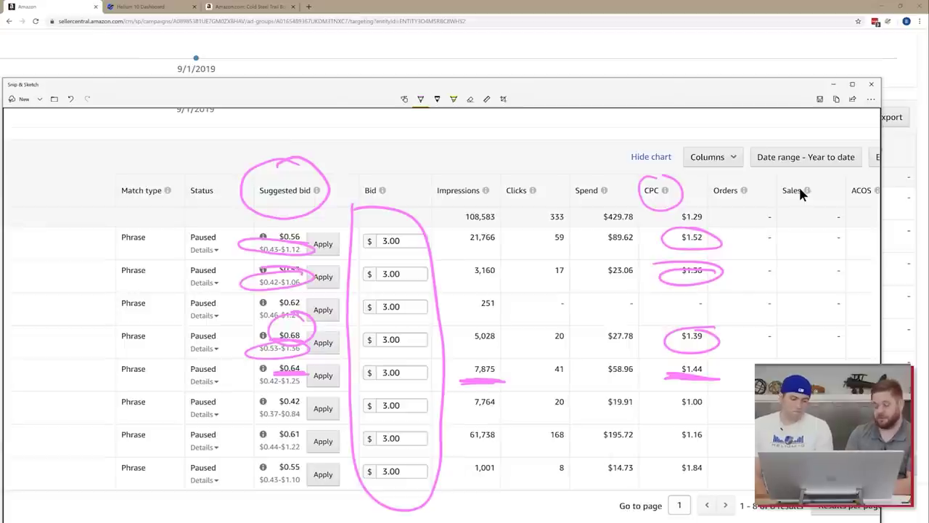
Step: Mark the Bid column with a vertical stroke and strike through the entire Suggested bid column on the snip
drag(388, 158, 382, 215)
drag(283, 149, 287, 506)
drag(276, 165, 275, 317)
drag(280, 220, 285, 485)
drag(282, 167, 285, 260)
drag(285, 267, 276, 475)
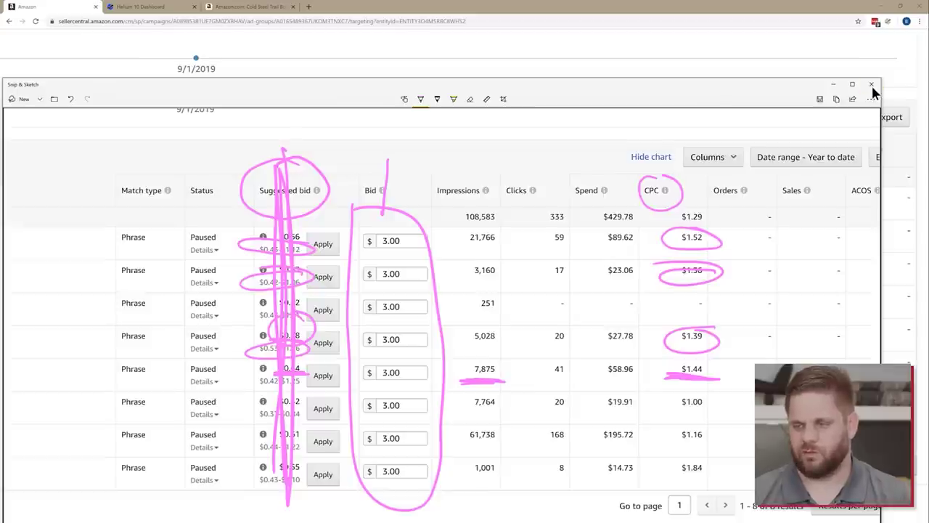
Step: Return to Seller Central, leave the axe test ad group and bring up the list of all campaigns
click(47, 9)
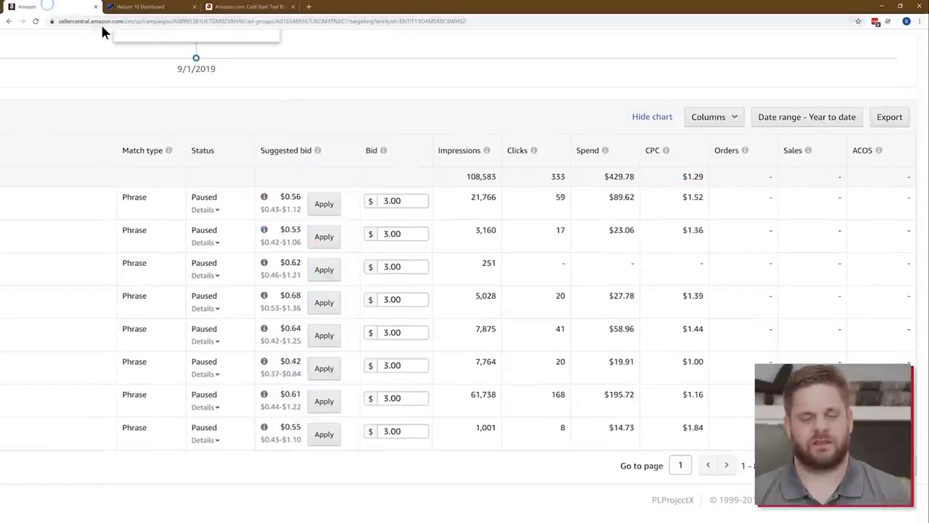
key(ctrl+0)
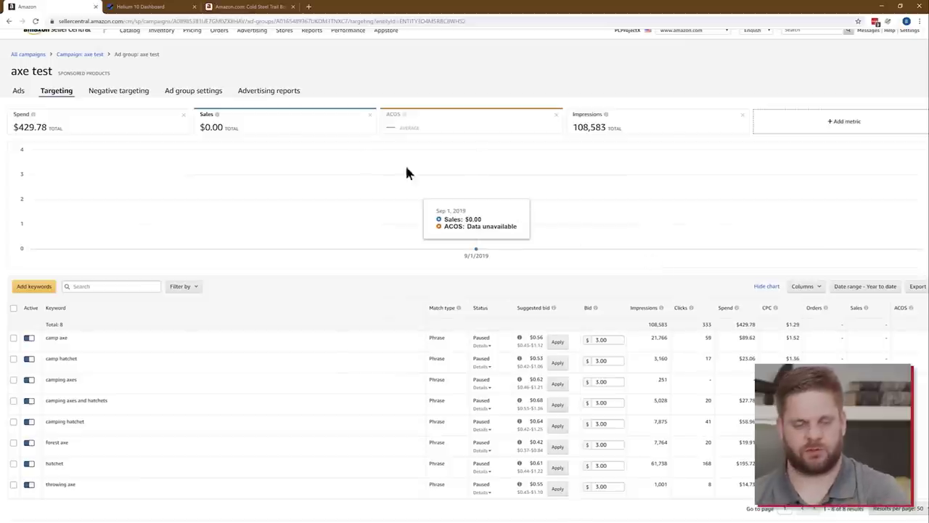
right_click(9, 20)
click(20, 54)
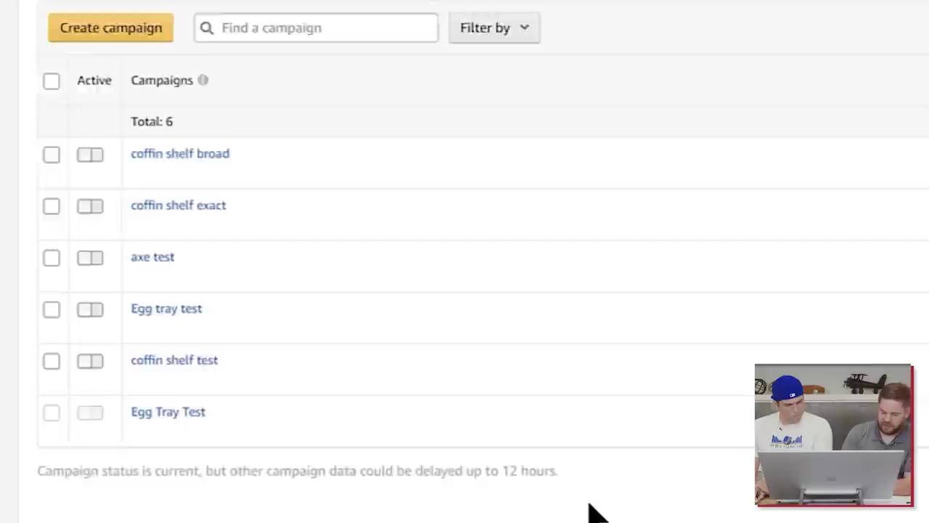
scroll(590, 512, up, 1)
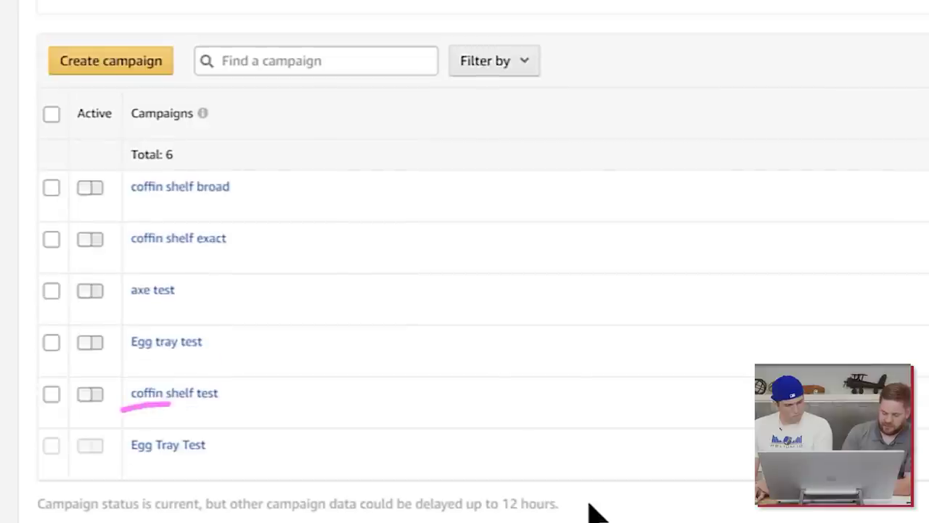
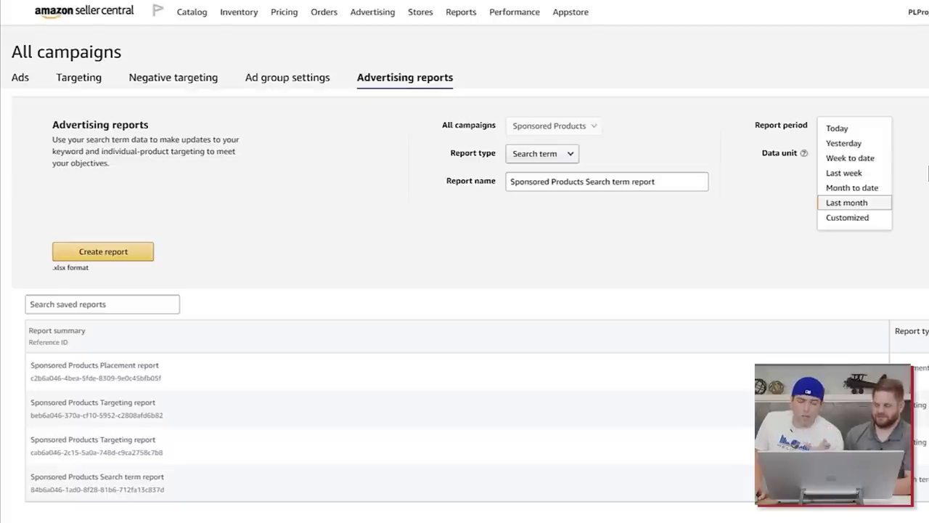
Step: Create a Sponsored Products Search term report with the report period set to Month to date
click(859, 203)
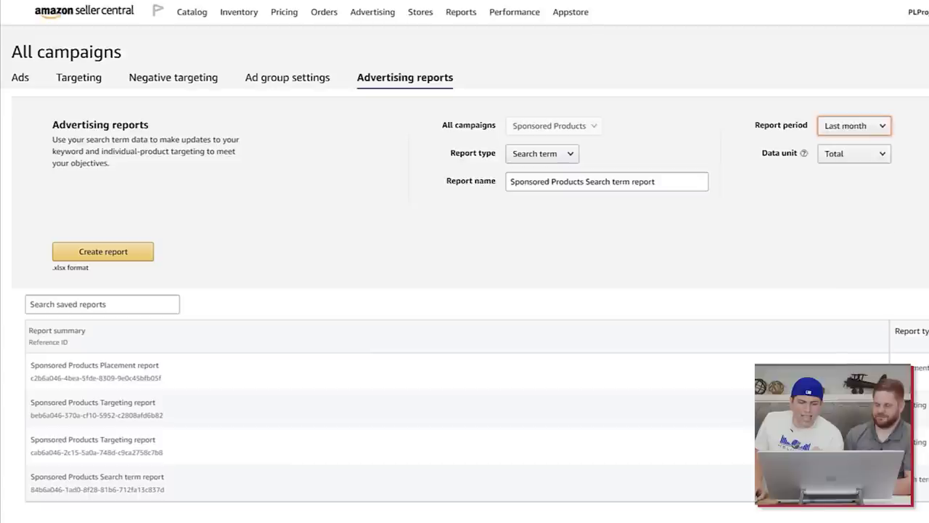
click(857, 124)
click(846, 185)
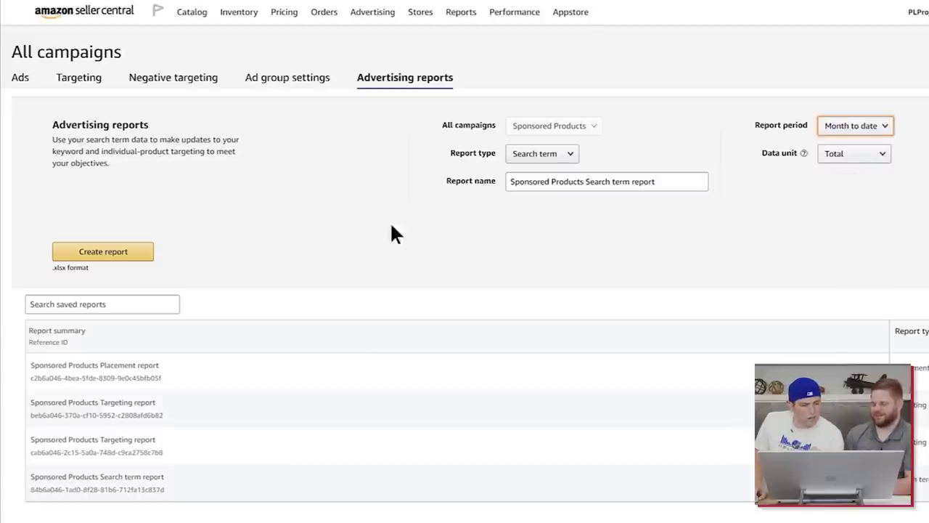
click(117, 250)
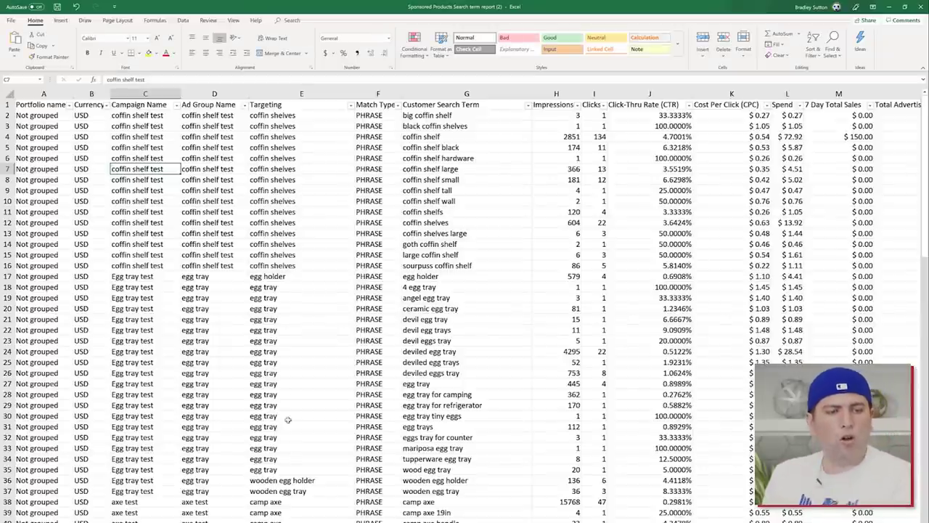
Step: Filter the report's Ad Group Name column to coffin broad test, coffin shelf exact and coffin shelf test
click(273, 106)
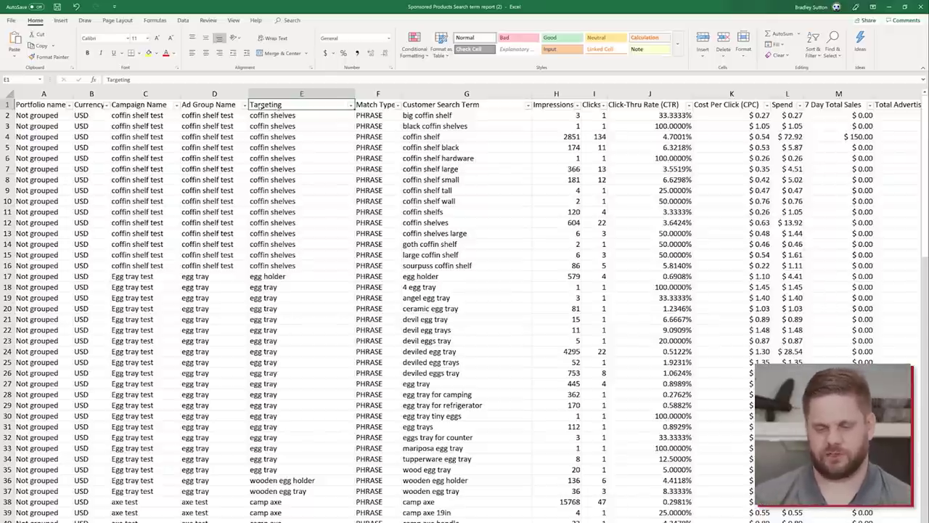
click(244, 105)
click(161, 185)
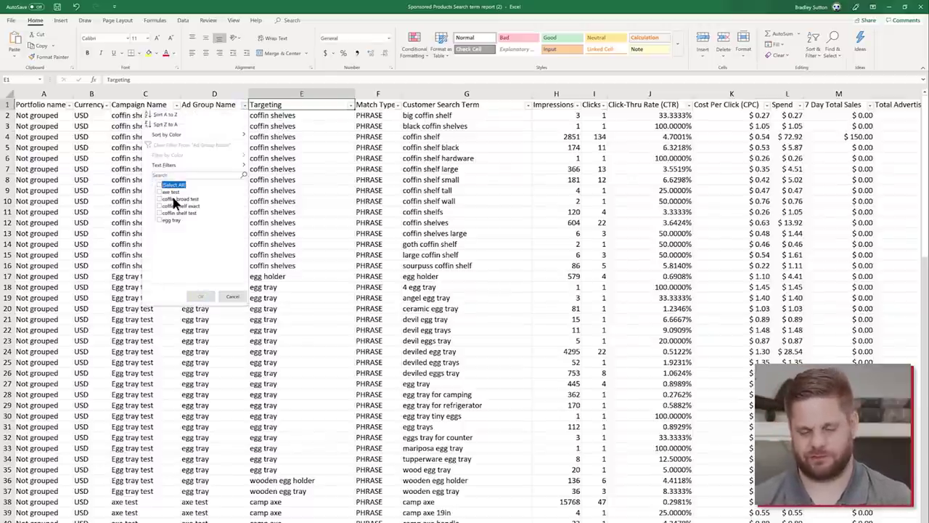
click(173, 199)
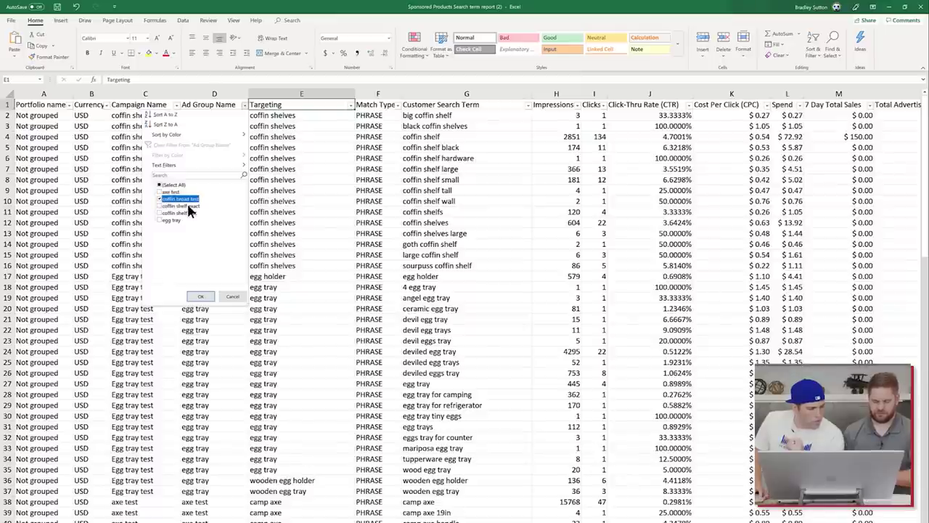
click(188, 207)
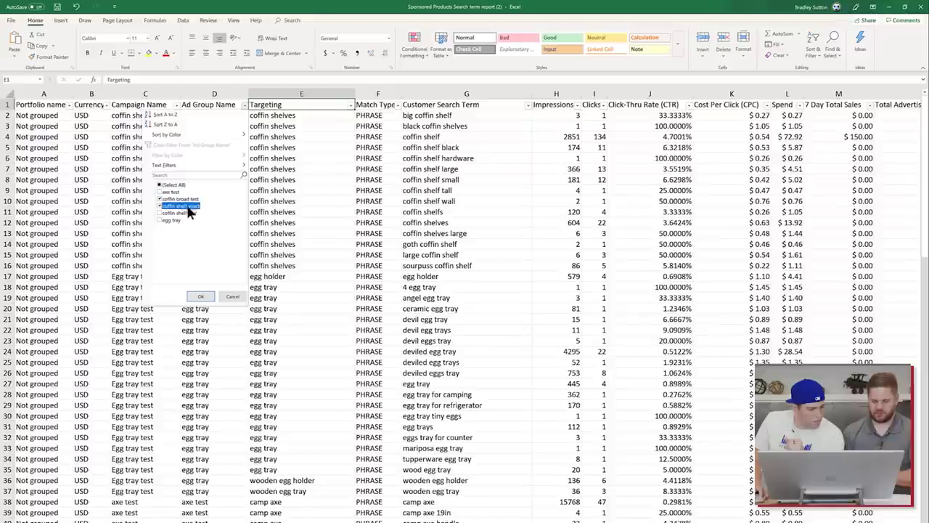
click(183, 213)
click(200, 296)
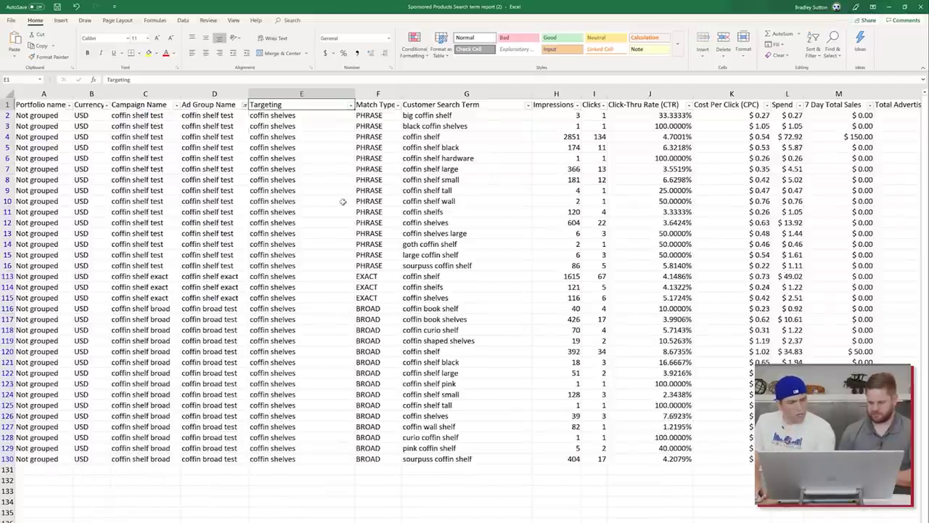
Step: Examine the filtered coffin shelf search terms across match types, including the impressions of the exact-match "coffin shelf" row
scroll(343, 201, down, 2)
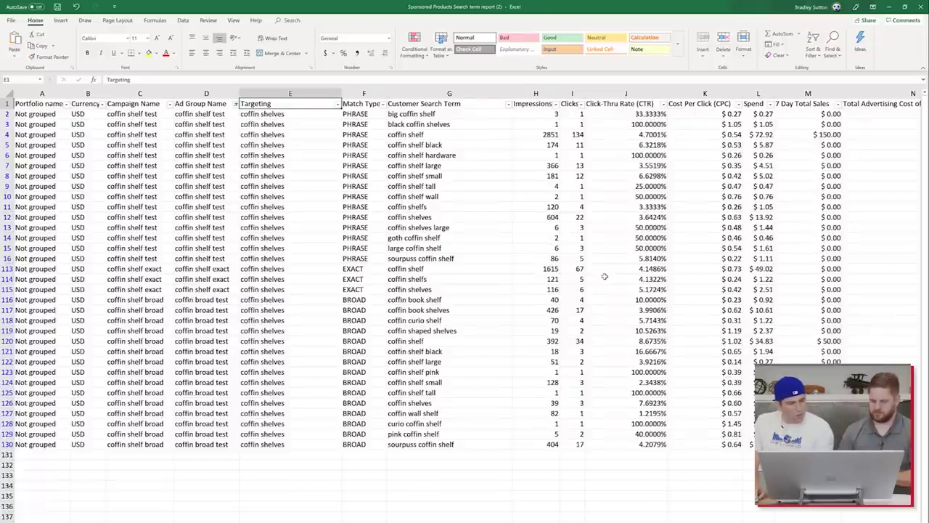
scroll(605, 276, right, 3)
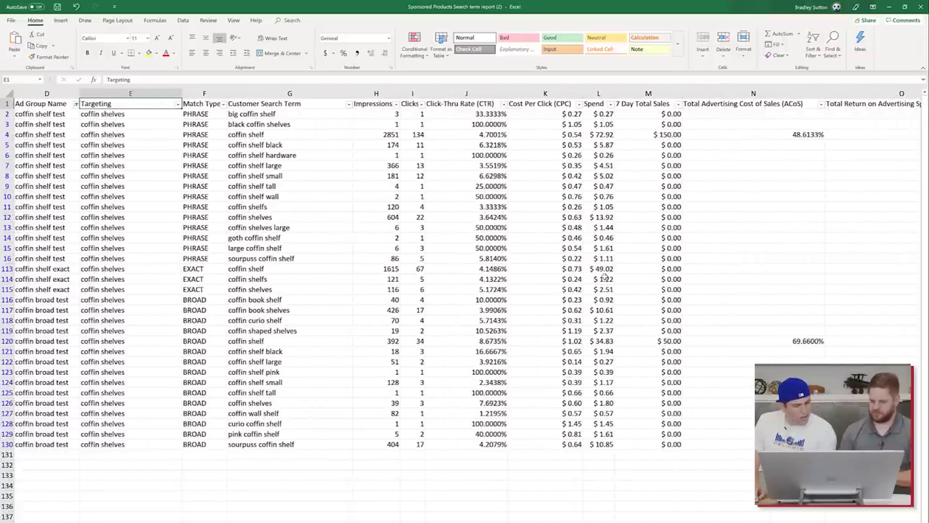
ctrl+scroll(605, 276, up, 3)
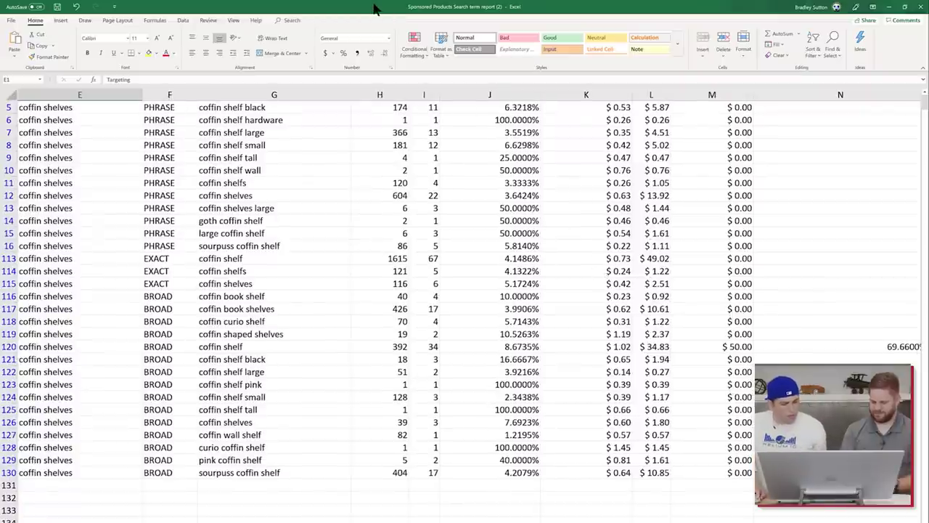
key(alt+Tab)
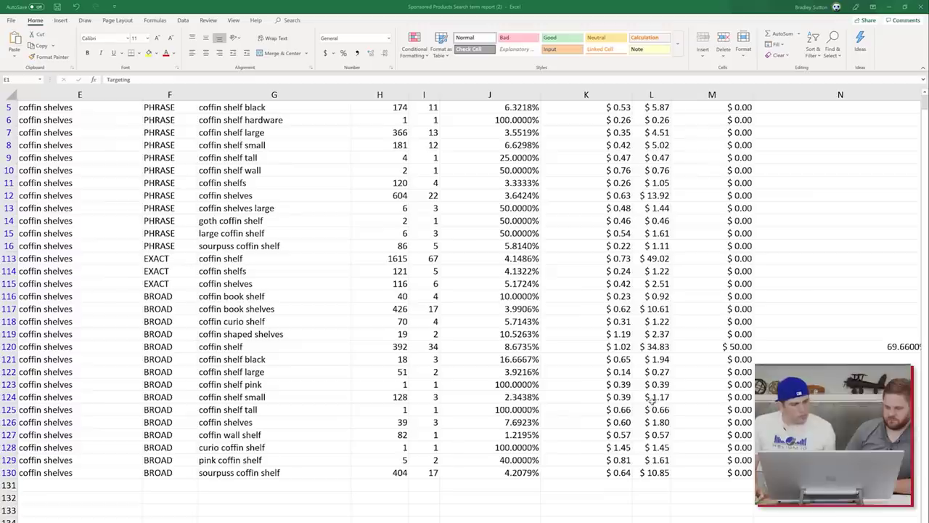
click(211, 258)
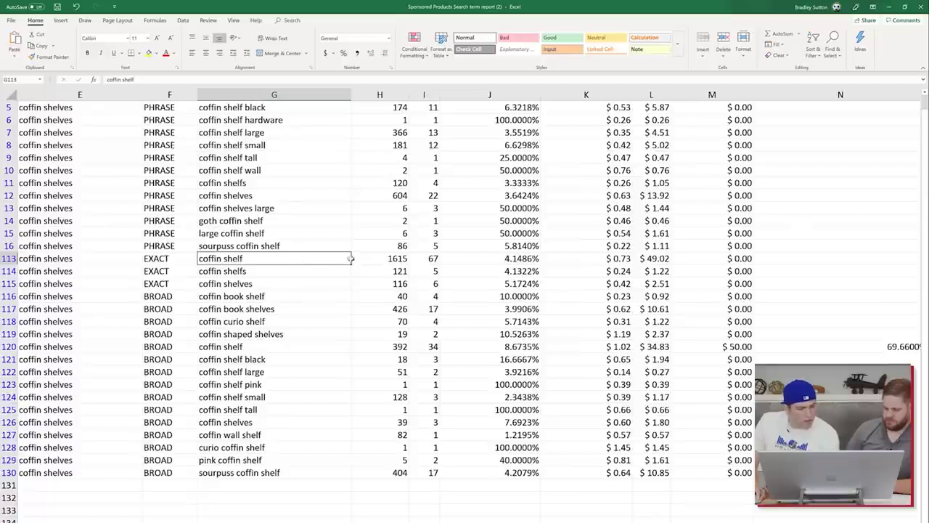
click(371, 259)
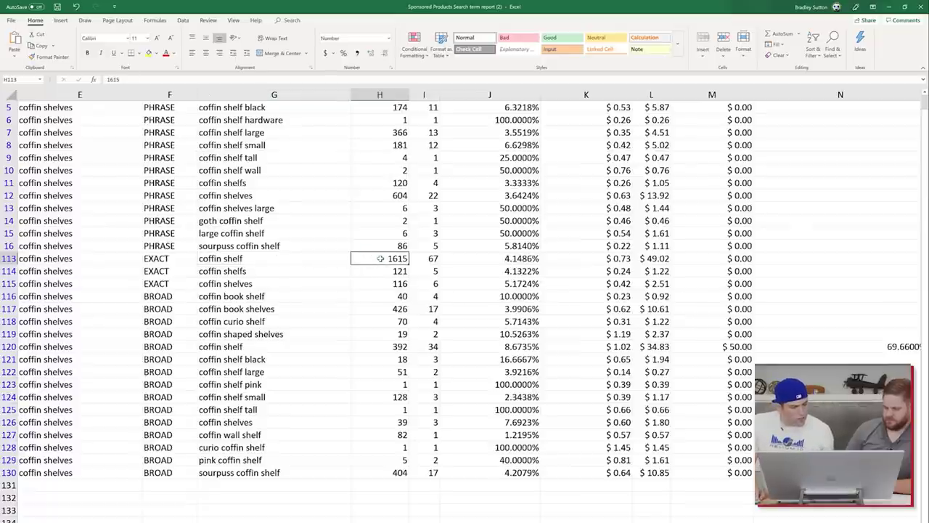
Step: Compare the coffin shelf exact ad group's targeting data in Seller Central with the report's exact-match impressions and clicks in H113:I115
key(alt+Tab)
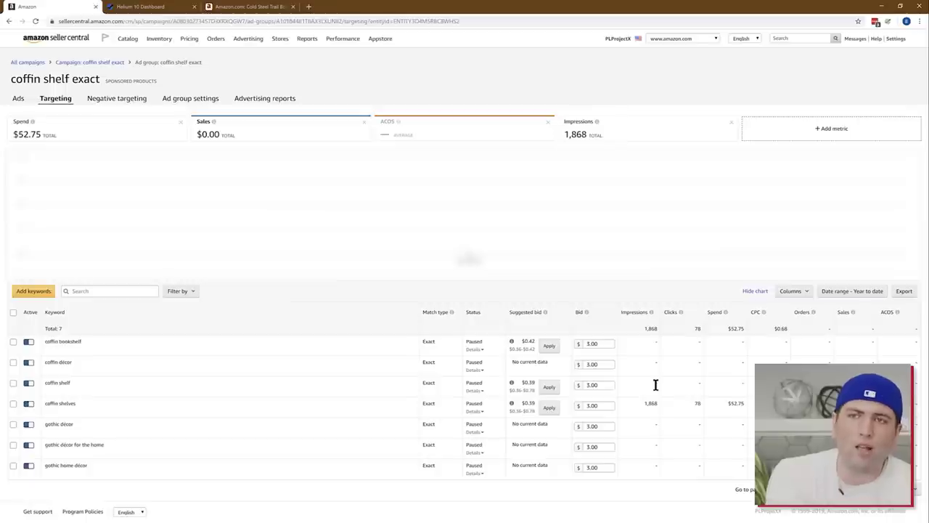
key(alt+Tab)
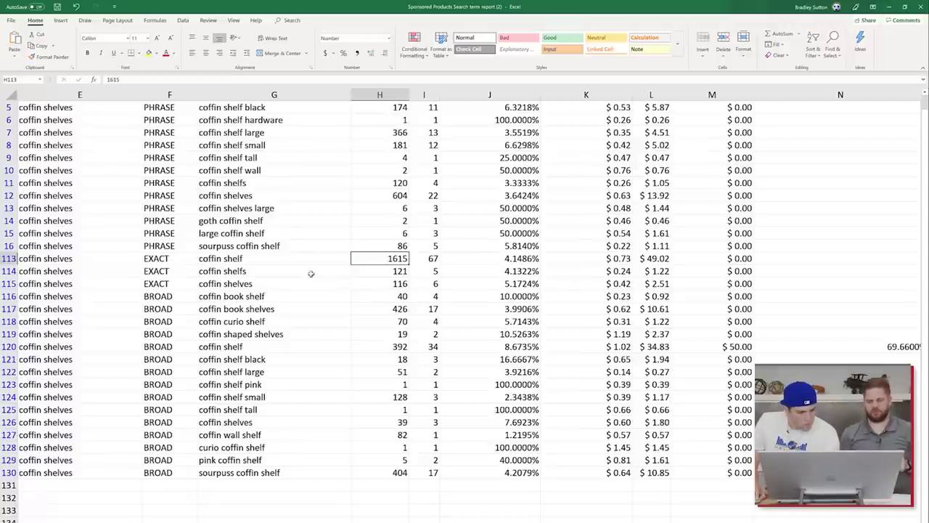
drag(390, 257, 420, 280)
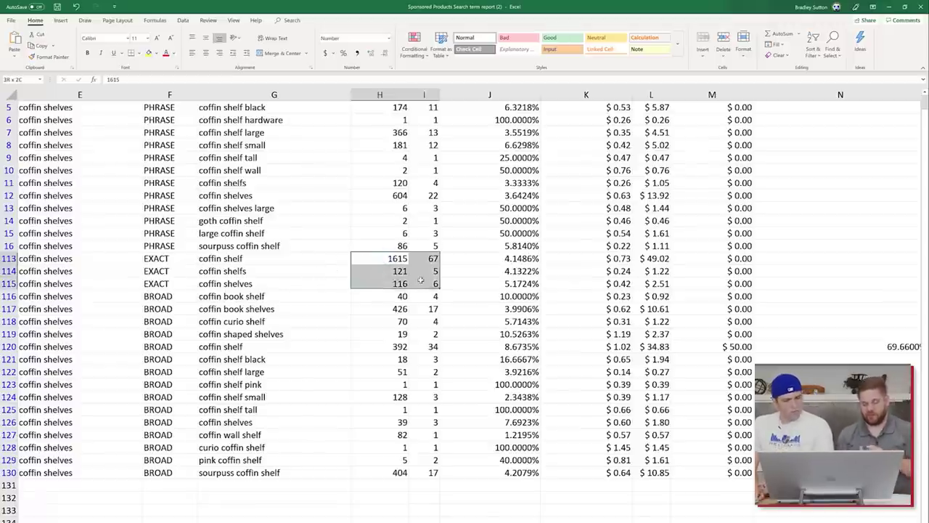
click(623, 276)
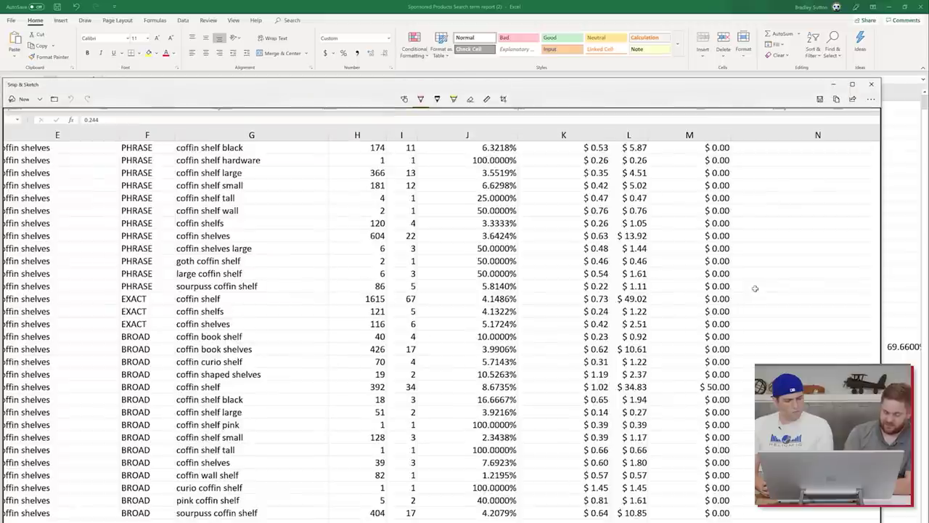
Step: Outline the BROAD rows with their search terms, the PHRASE labels and the EXACT labels in pink ink on the snip
mouse_move(113, 331)
mouse_down()
mouse_move(207, 327)
mouse_move(282, 373)
mouse_move(284, 455)
mouse_move(258, 519)
mouse_move(157, 520)
mouse_move(112, 444)
mouse_move(109, 331)
mouse_up()
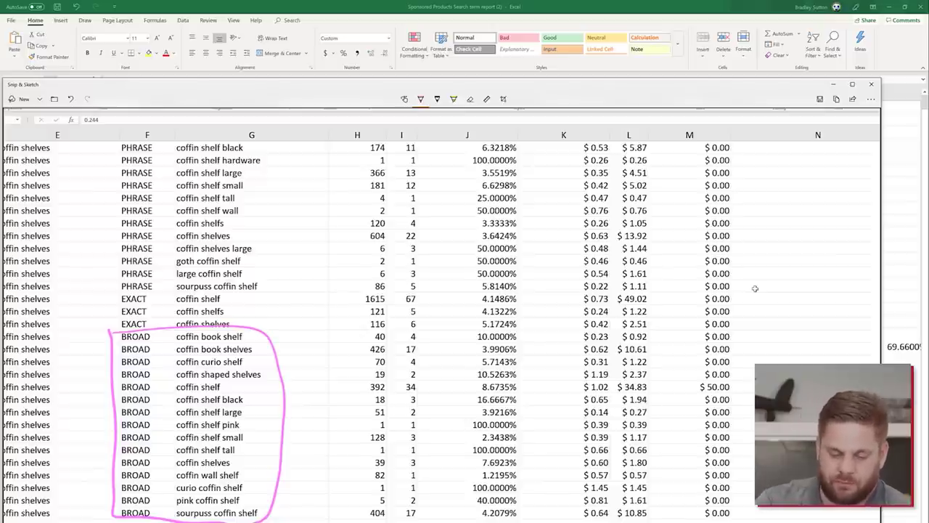
mouse_move(109, 139)
mouse_down()
mouse_move(103, 221)
mouse_move(138, 294)
mouse_move(166, 184)
mouse_move(101, 139)
mouse_up()
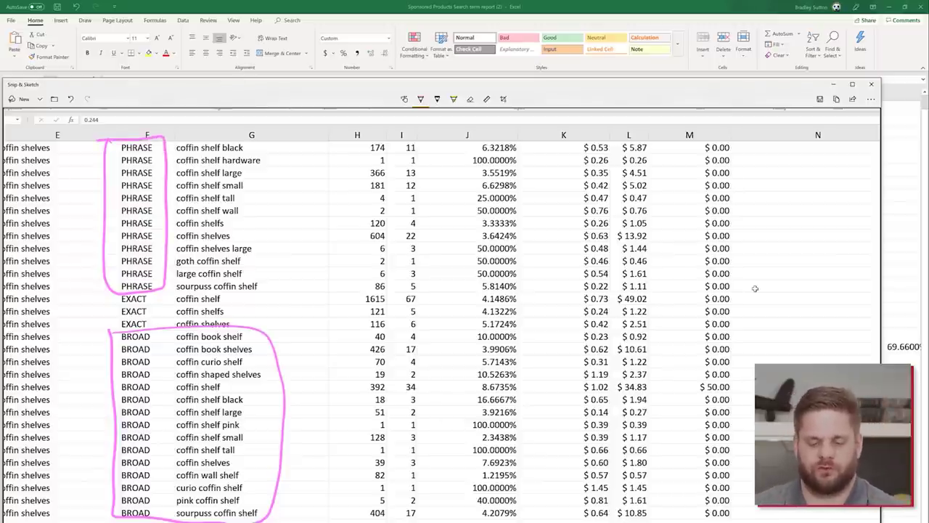
mouse_move(149, 290)
mouse_down()
mouse_move(109, 332)
mouse_move(155, 298)
mouse_up()
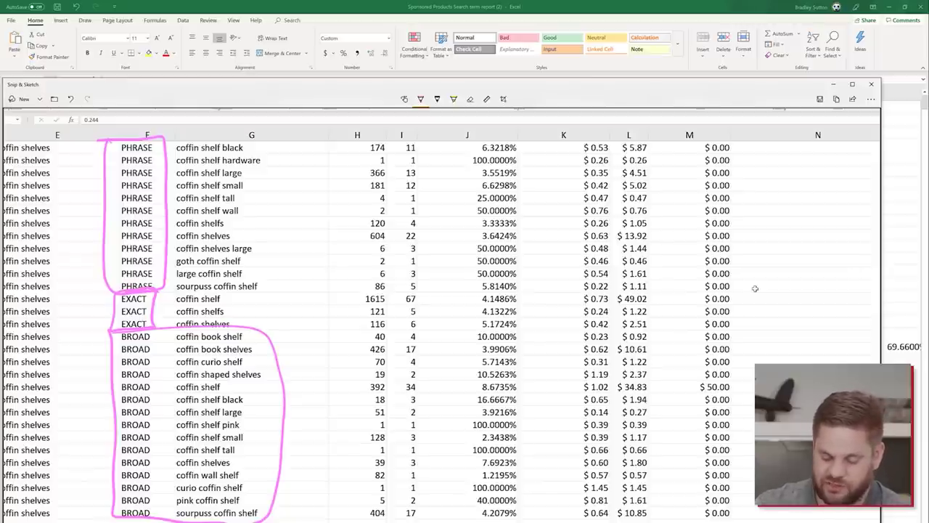
Step: Mark the broad-match "sourpuss coffin shelf" term and its impressions, and box all the broad rows' impressions in column H
drag(161, 513, 176, 512)
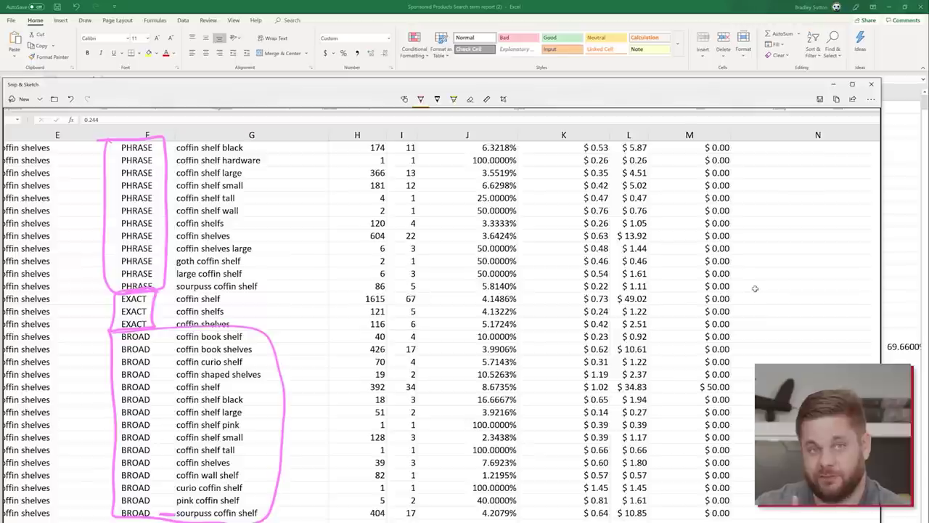
drag(332, 511, 361, 511)
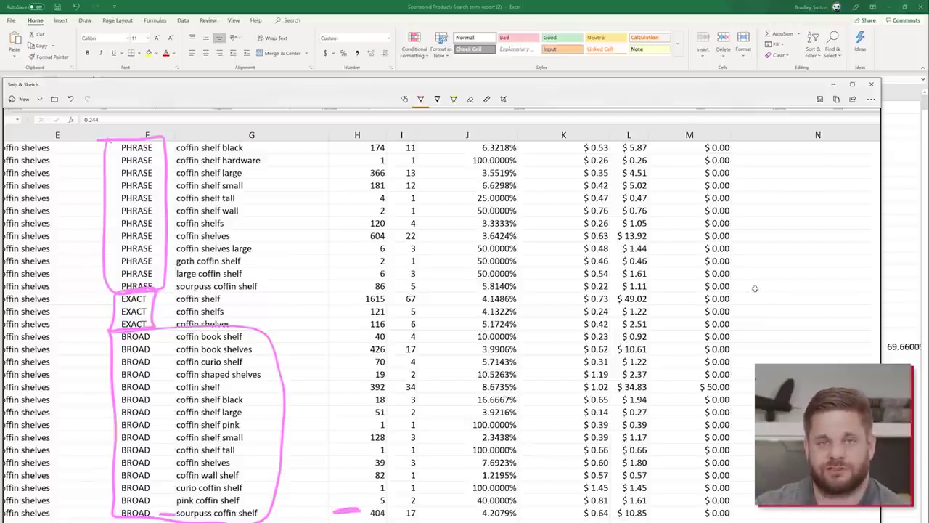
mouse_move(340, 331)
mouse_down()
mouse_move(390, 334)
mouse_move(387, 520)
mouse_move(328, 445)
mouse_move(341, 329)
mouse_up()
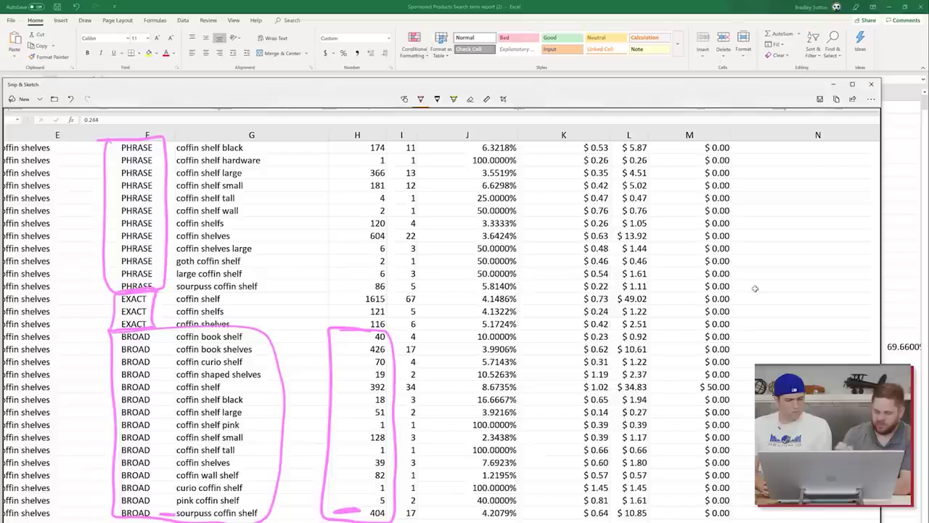
Step: Mark the "coffin shelf" search term in the broad and exact rows with lines, and circle the impressions of both rows
drag(248, 387, 303, 387)
drag(228, 299, 298, 297)
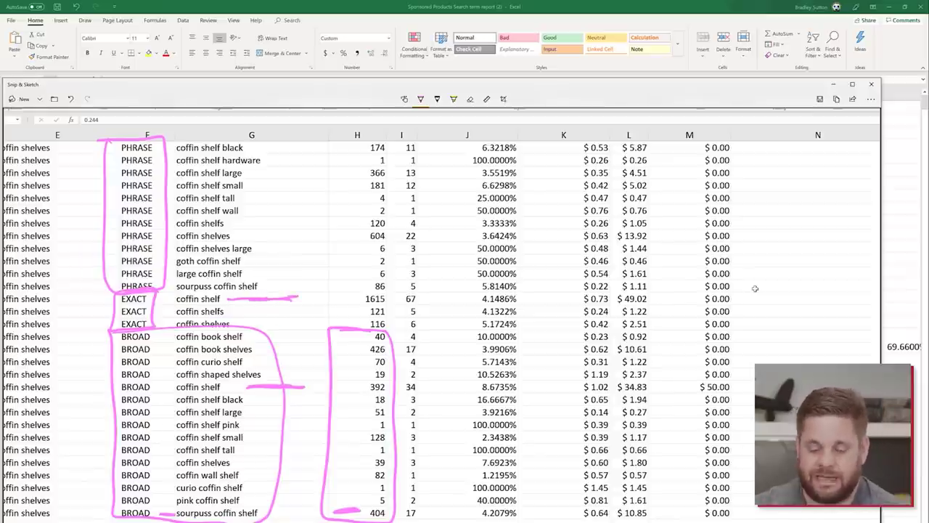
mouse_move(390, 294)
mouse_down()
mouse_move(372, 290)
mouse_move(369, 304)
mouse_move(392, 291)
mouse_up()
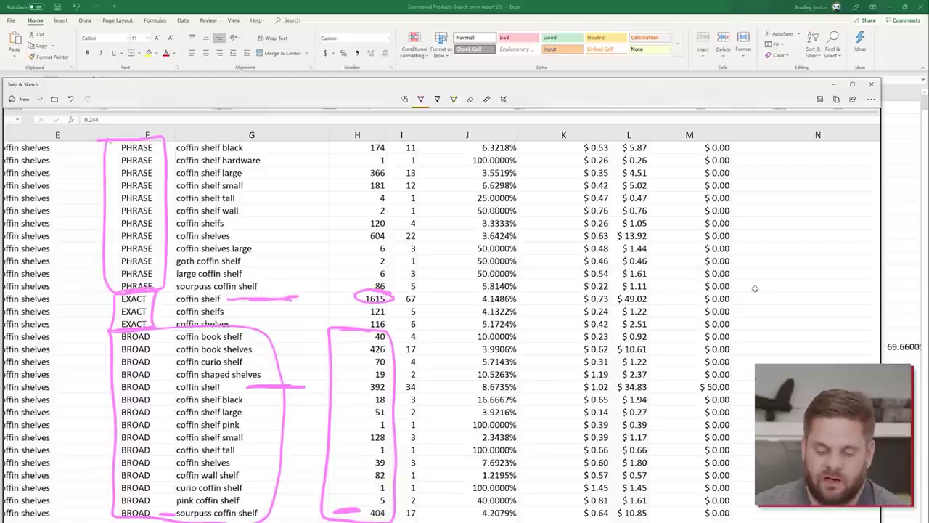
mouse_move(390, 376)
mouse_down()
mouse_move(380, 376)
mouse_move(392, 381)
mouse_up()
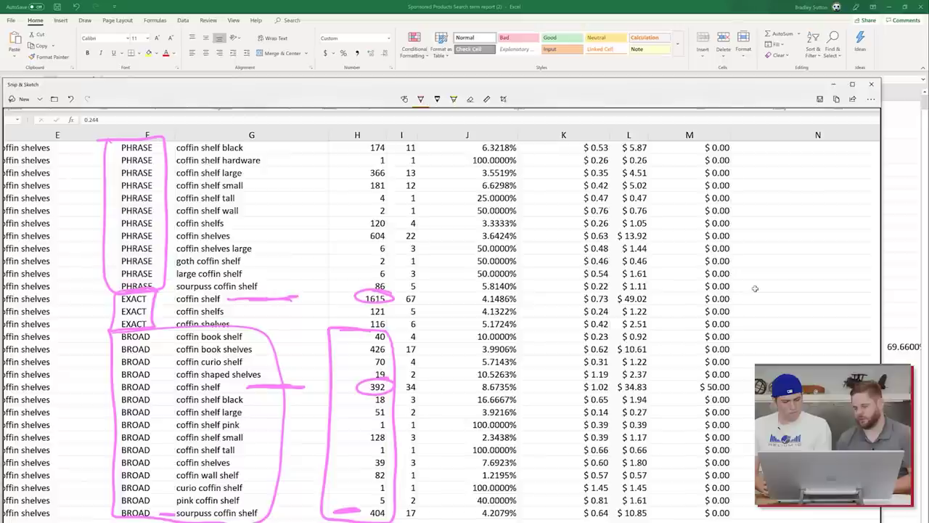
Step: Box the dollar amounts down column K, and circle the phrase-match "coffin shelf small" term and its impressions, marking the term again
mouse_move(566, 522)
mouse_down()
mouse_move(614, 398)
mouse_move(594, 142)
mouse_move(567, 284)
mouse_move(565, 520)
mouse_up()
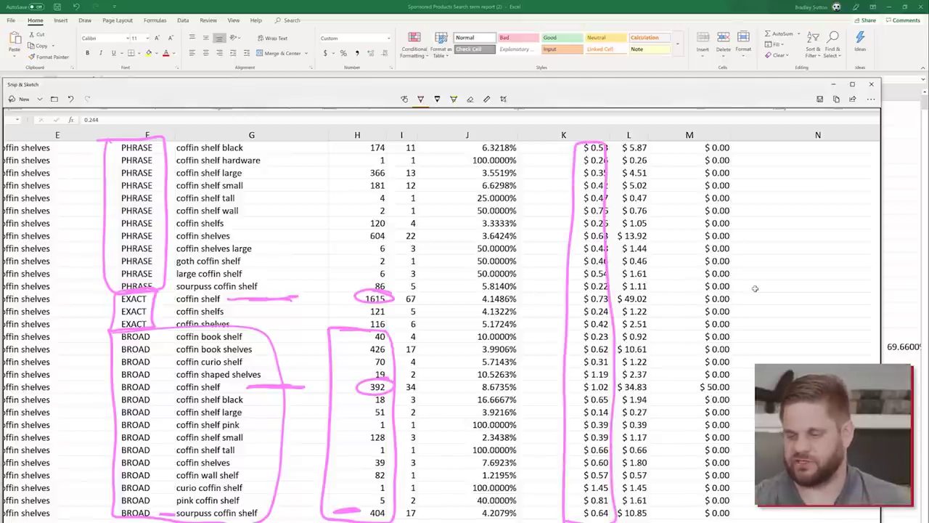
mouse_move(263, 180)
mouse_down()
mouse_move(165, 187)
mouse_move(265, 182)
mouse_up()
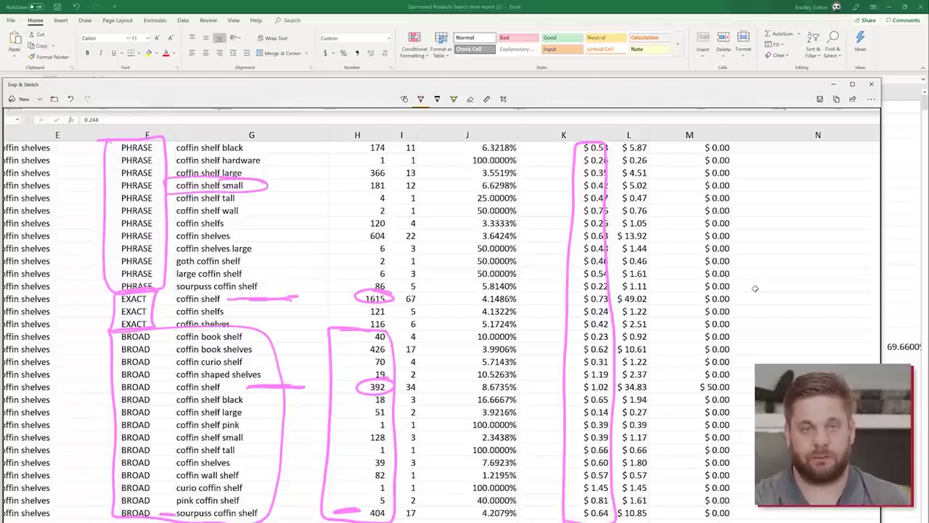
mouse_move(397, 178)
mouse_down()
mouse_move(367, 177)
mouse_move(401, 189)
mouse_move(383, 178)
mouse_up()
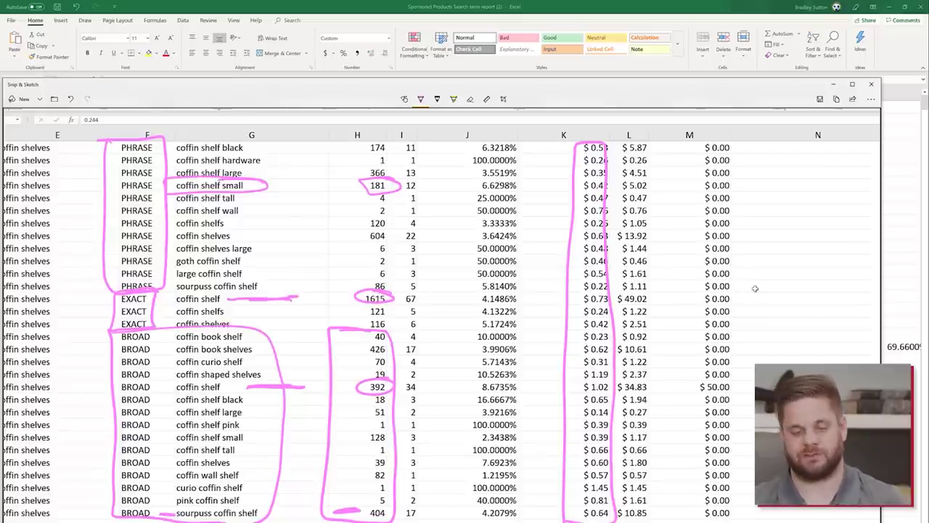
mouse_move(253, 186)
mouse_down()
mouse_move(280, 184)
mouse_move(263, 181)
mouse_up()
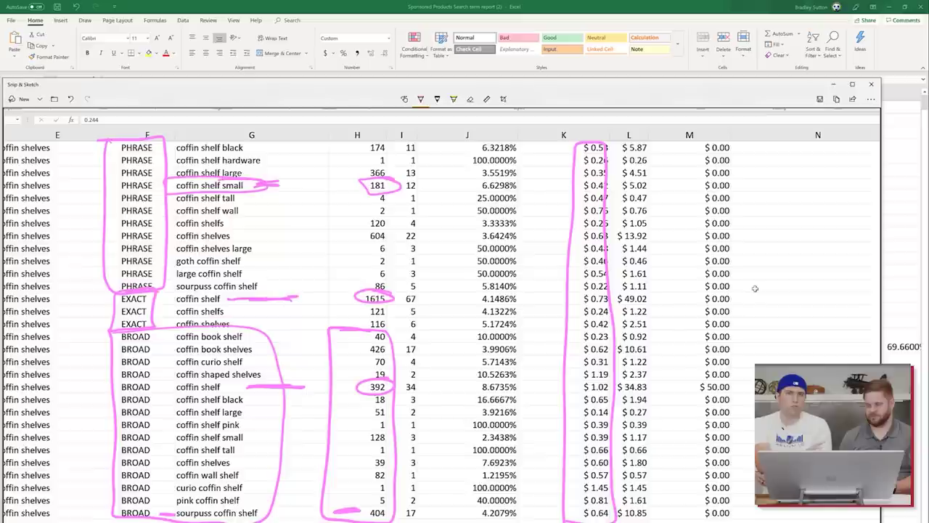
Step: Circle the phrase rows' dollar amounts in column K, and draw a long loop around the column down to the broad rows
mouse_move(635, 142)
mouse_down()
mouse_move(574, 135)
mouse_move(610, 317)
mouse_move(614, 137)
mouse_move(559, 186)
mouse_up()
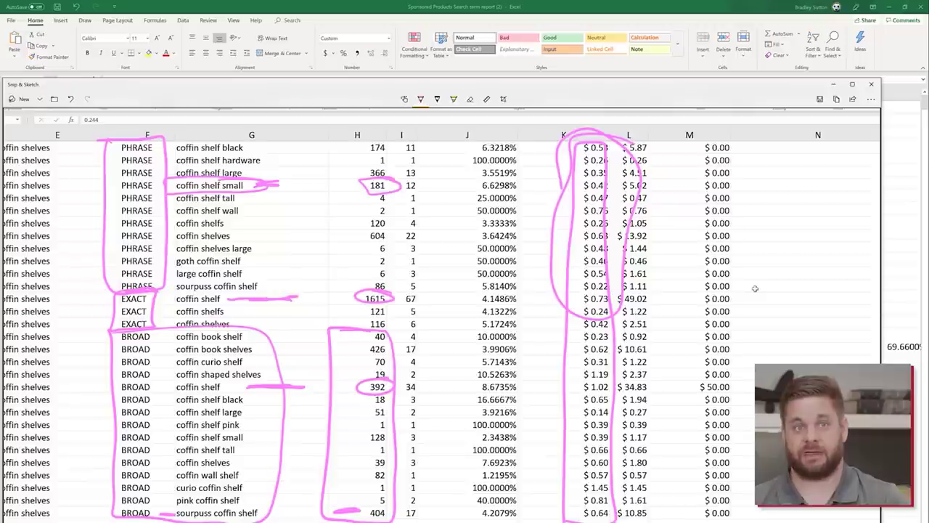
mouse_move(626, 136)
mouse_down()
mouse_move(556, 370)
mouse_move(617, 356)
mouse_move(610, 152)
mouse_up()
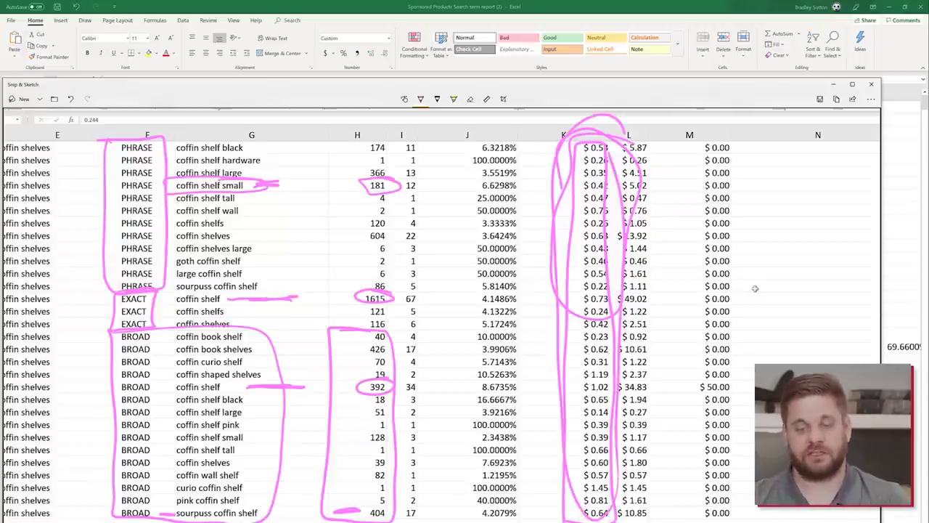